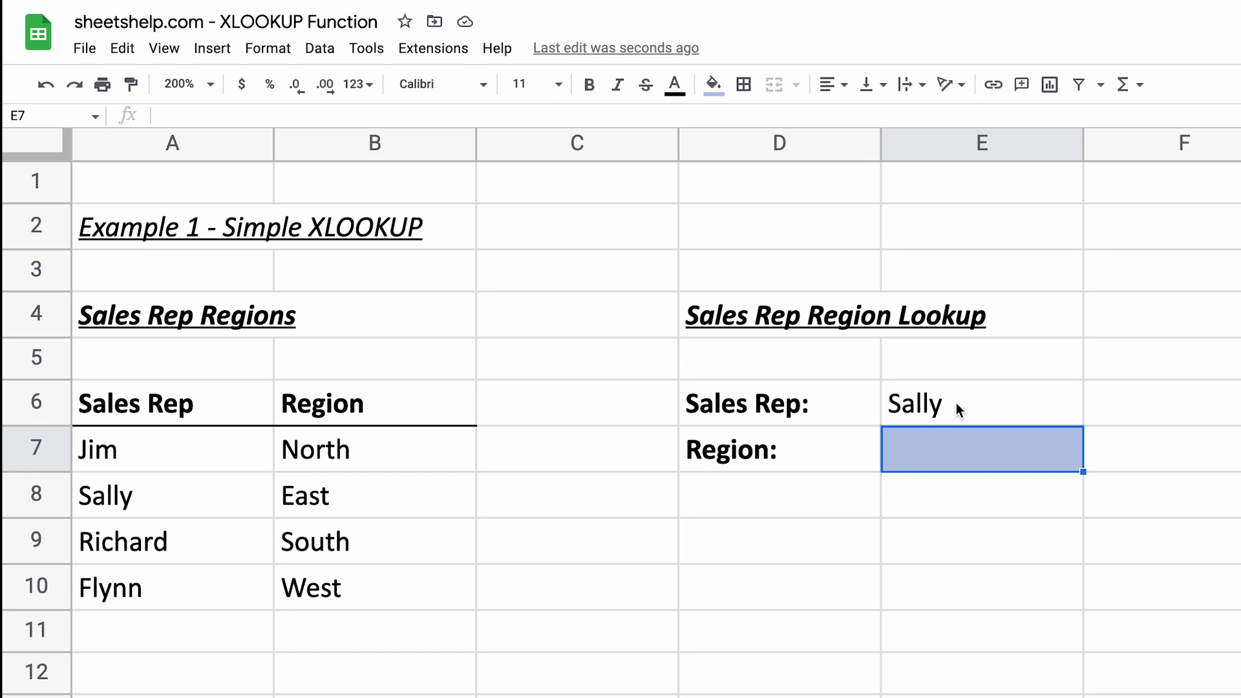
Select Example 1's Sales Rep cell E6 to enter a rep name from the table.
click(956, 402)
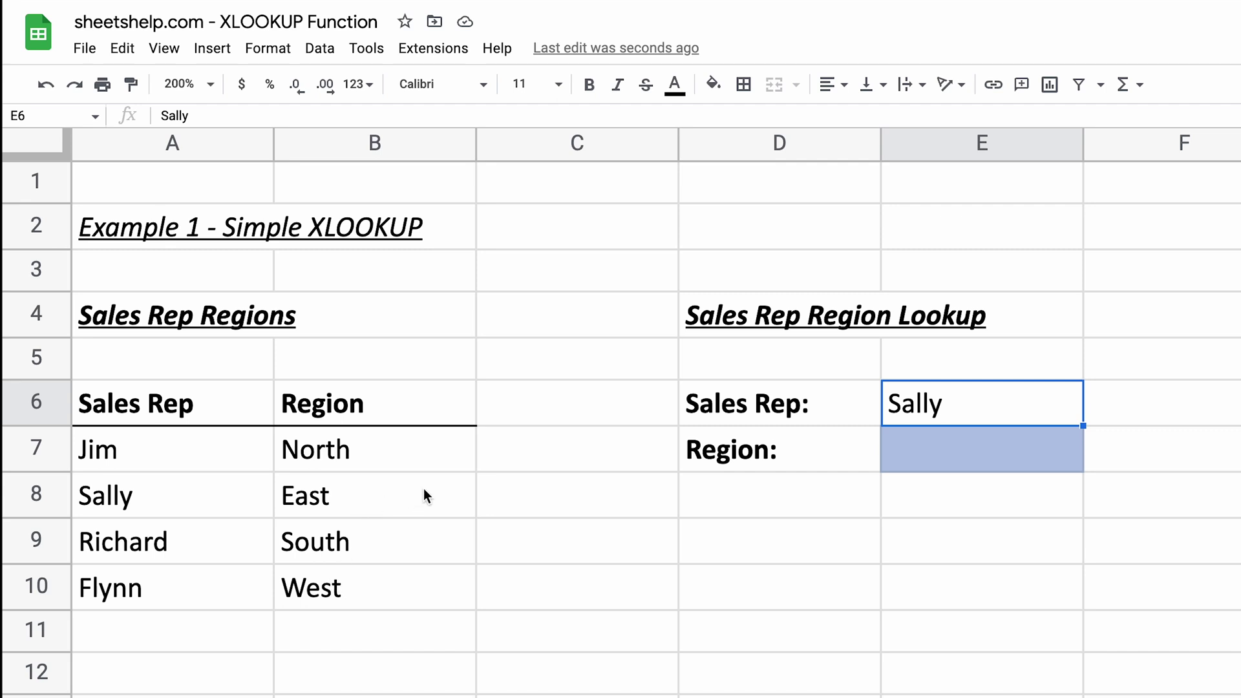
In E7, begin =XLOOKUP(E6,A7:A10, using E6 as search key and A7:A10 as lookup range.
key(Return)
text(=)
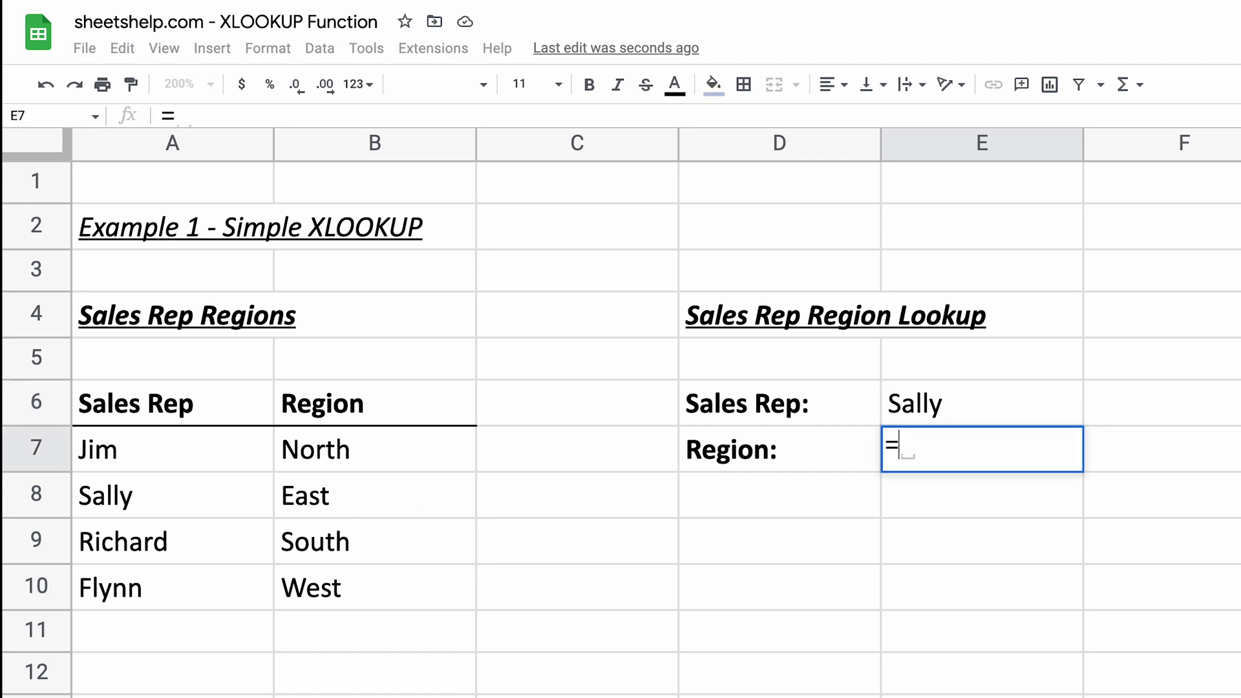
text(XL)
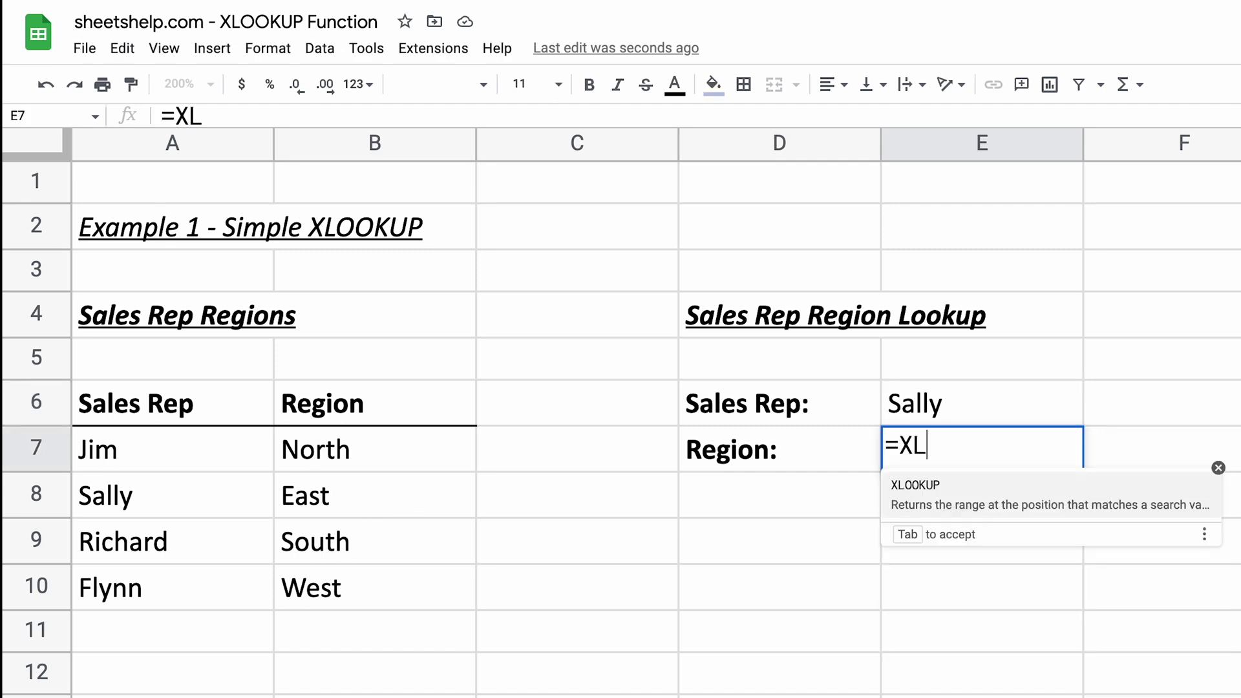
text(OOKUP)
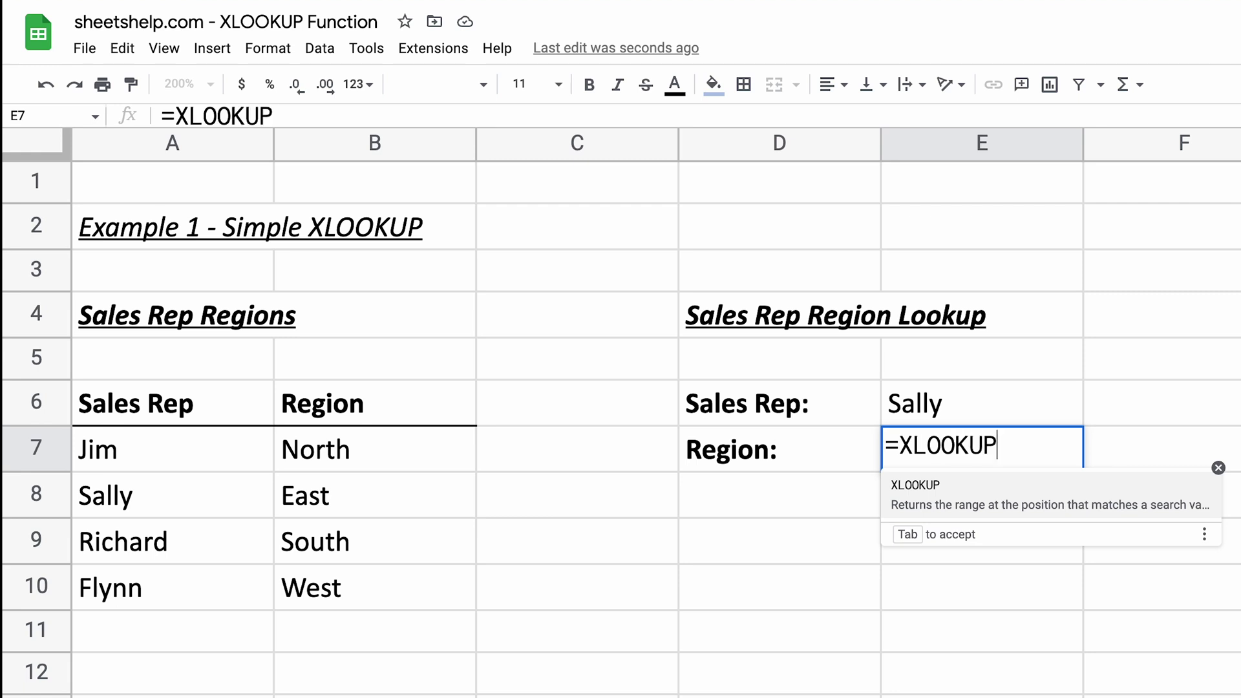
text(()
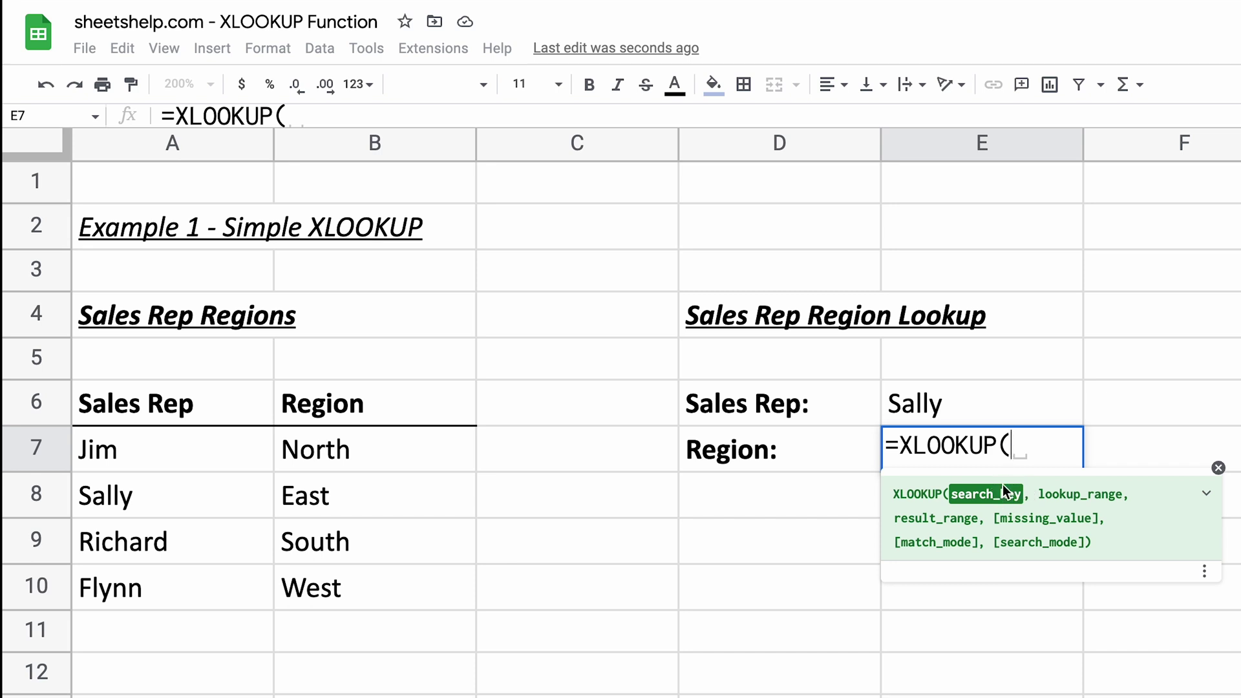
click(983, 409)
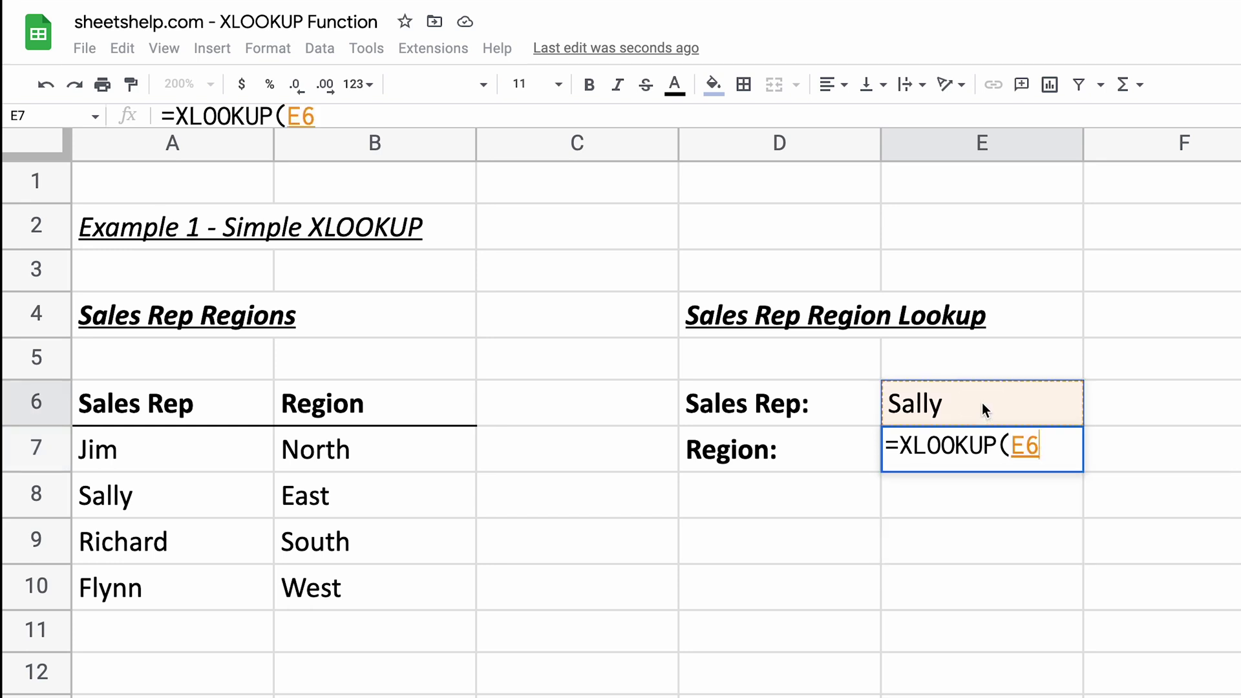
text(,)
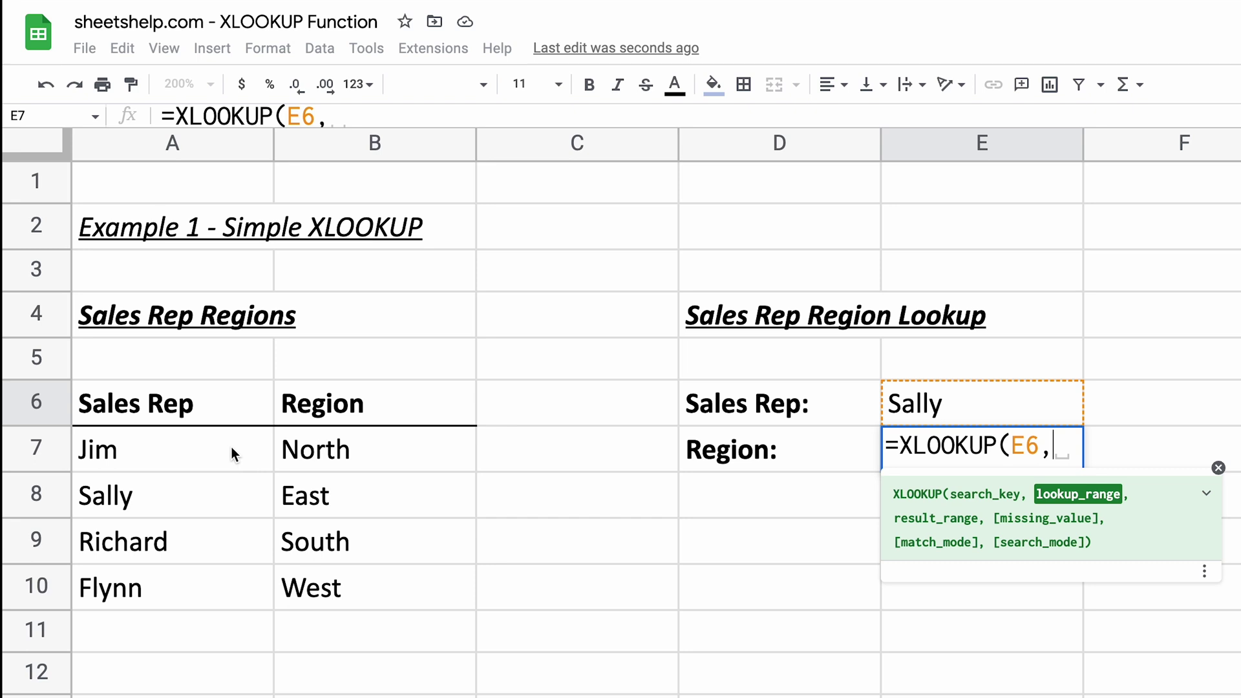
drag(231, 447, 267, 596)
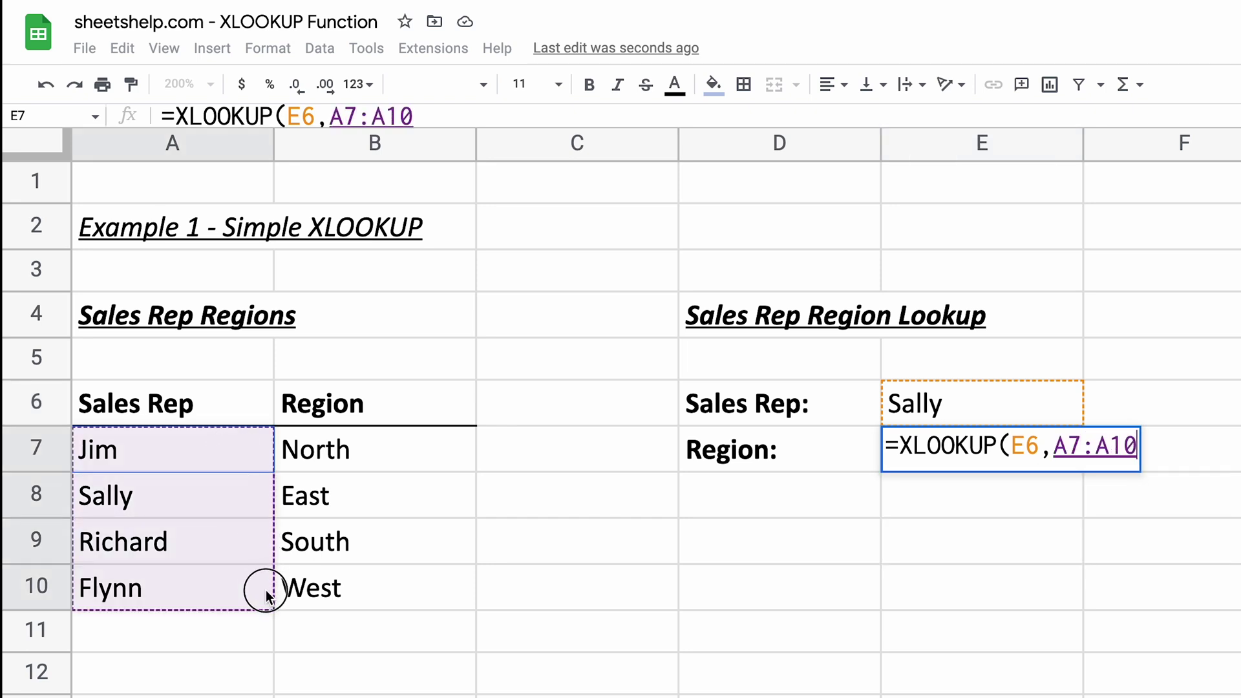
text(,)
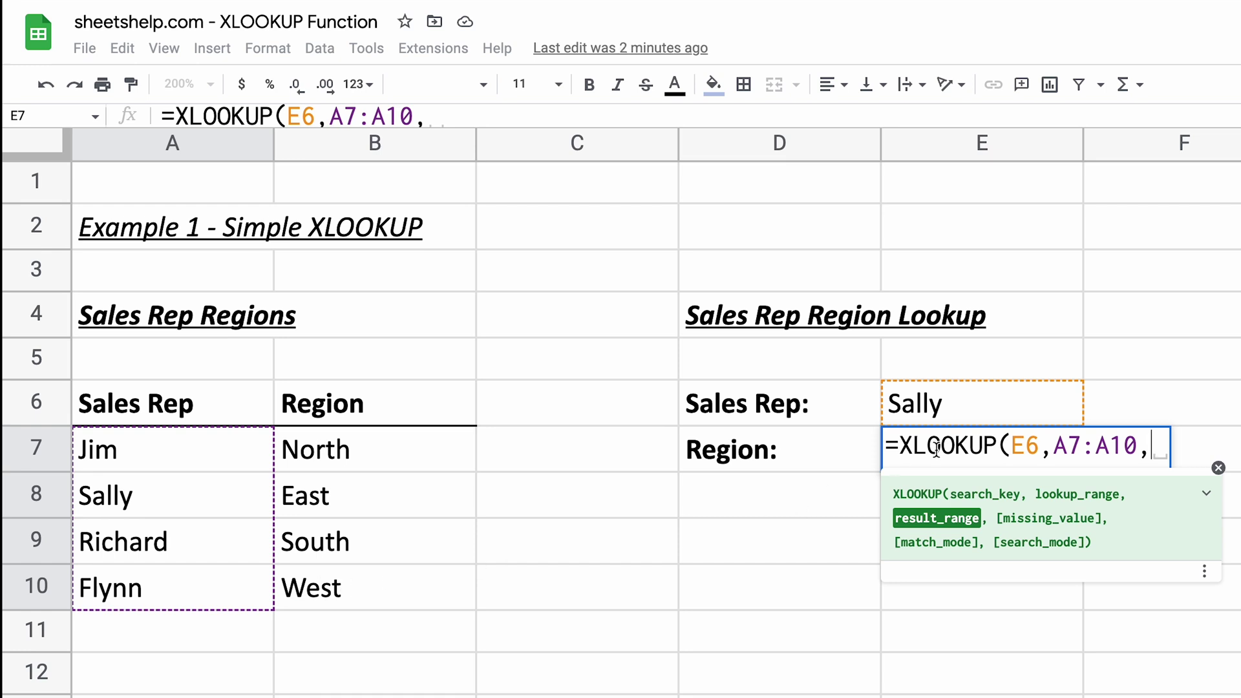
Lock the lookup range as A$7:A$10 and add B7:B10 as result range, so E7 returns East.
click(1065, 446)
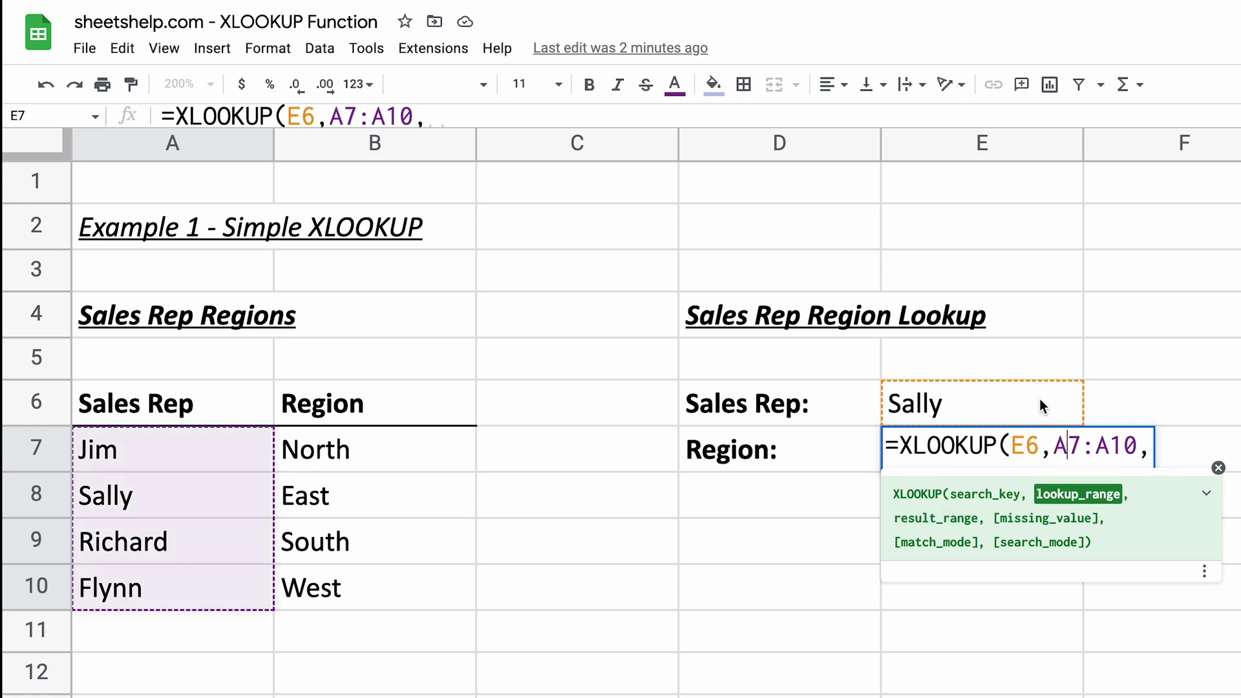
text($)
key(Right)
key(Right)
key(Right)
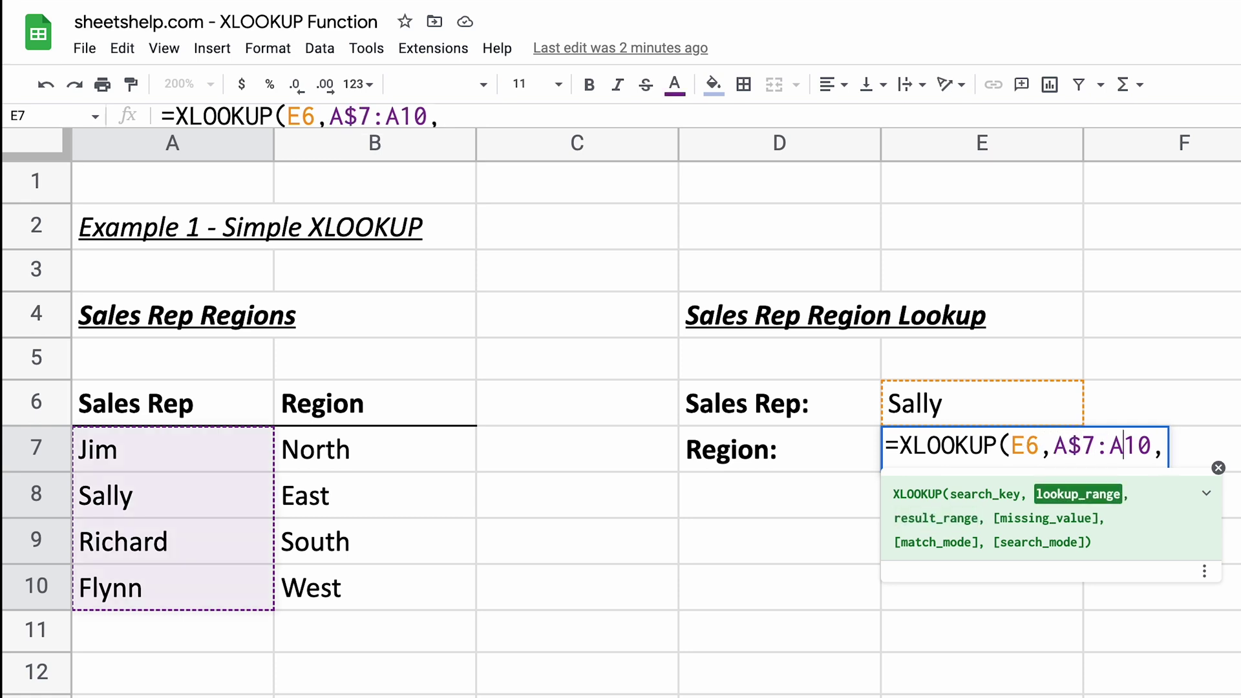
text($)
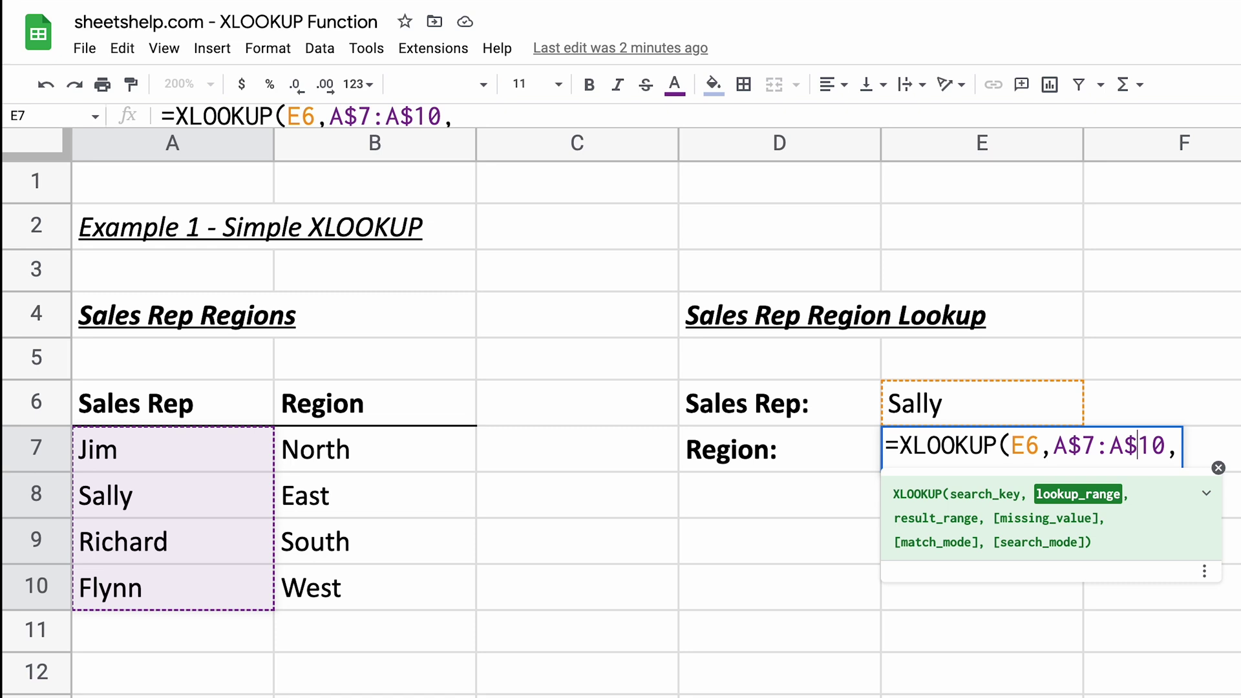
key(Right)
key(Right)
key(Right)
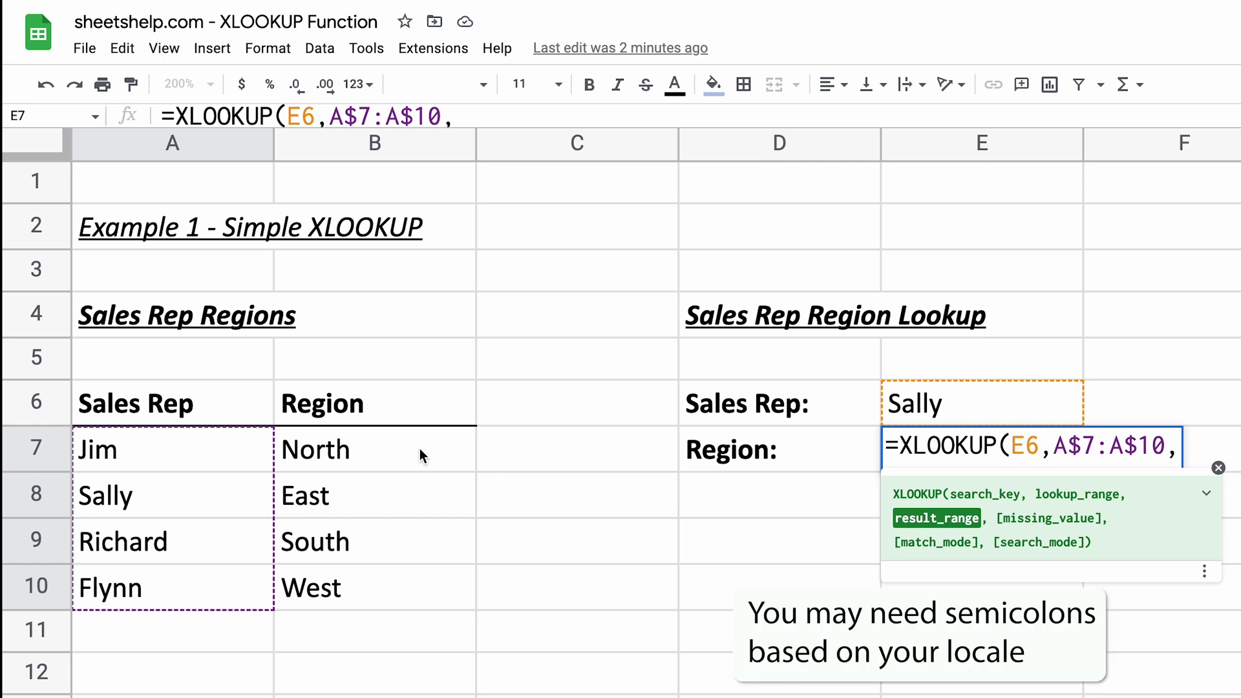
drag(420, 449, 459, 580)
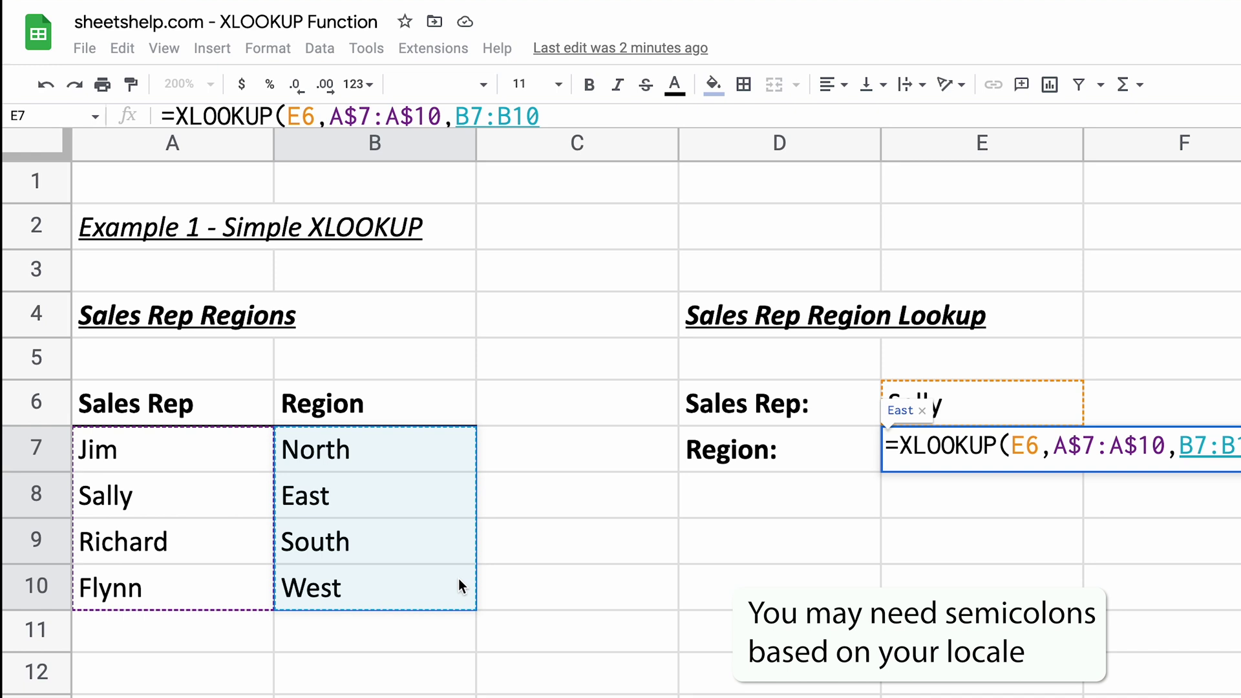
key(Return)
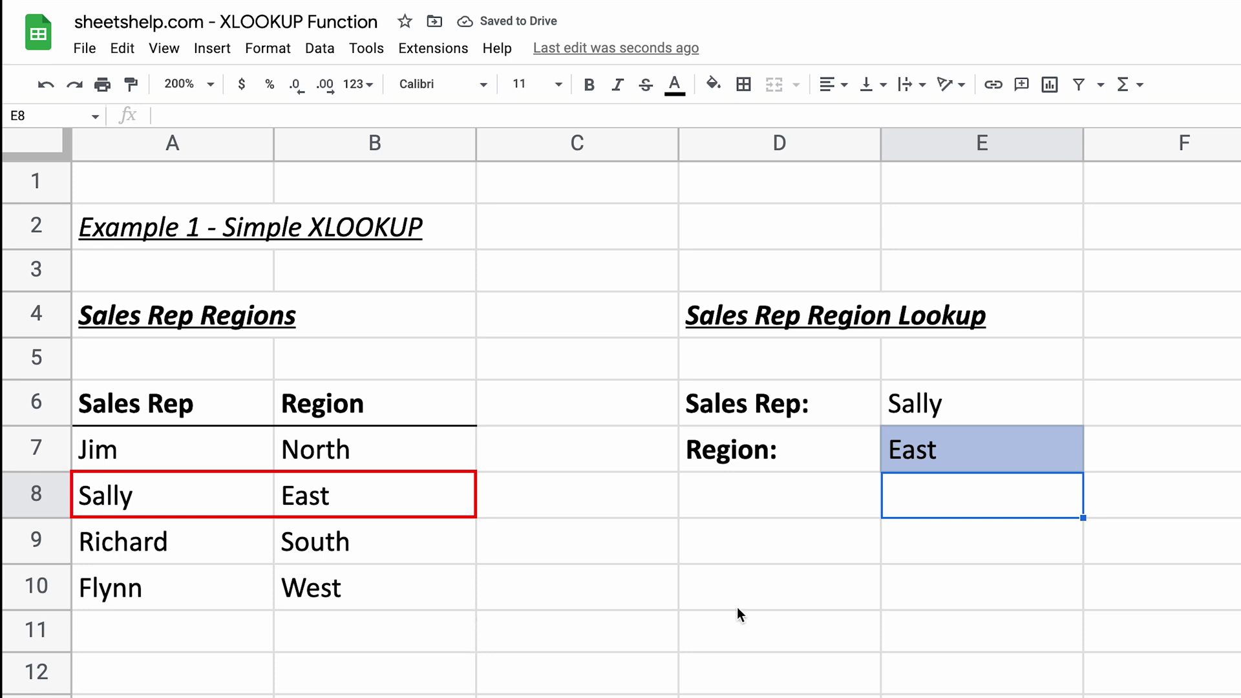
Enter a rep name missing from the list in E23 and start an XLOOKUP in E24.
scroll(770, 607, down, 3)
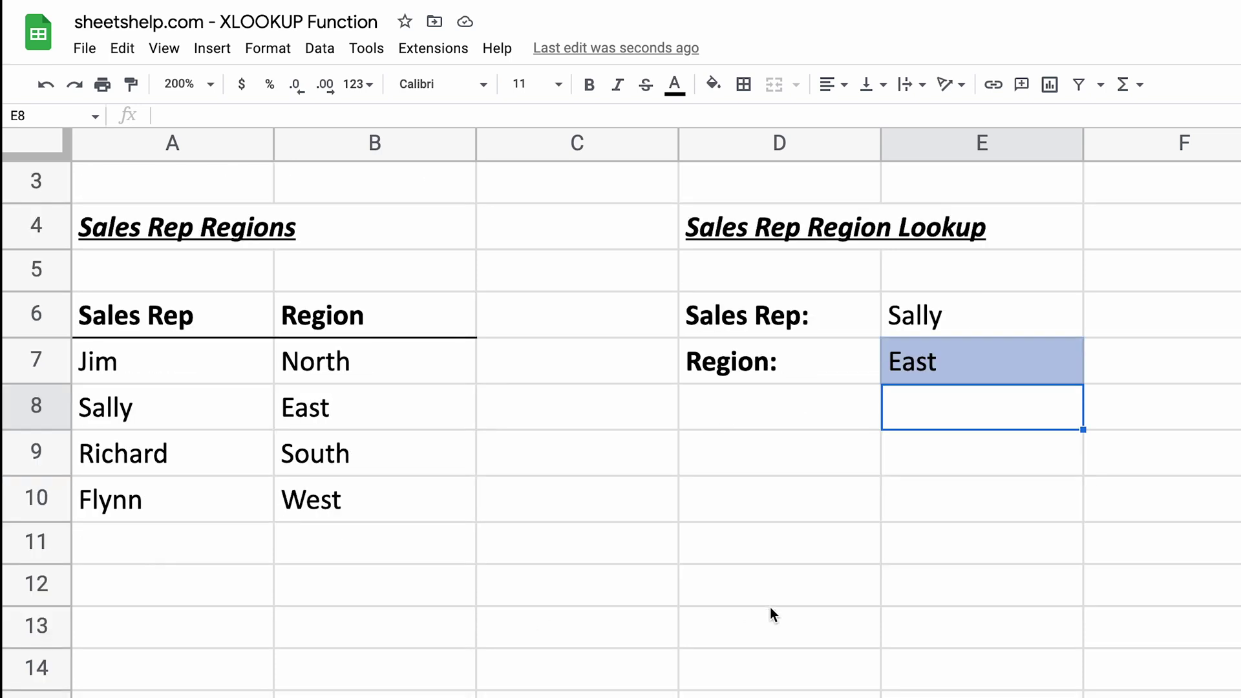
scroll(770, 607, down, 8)
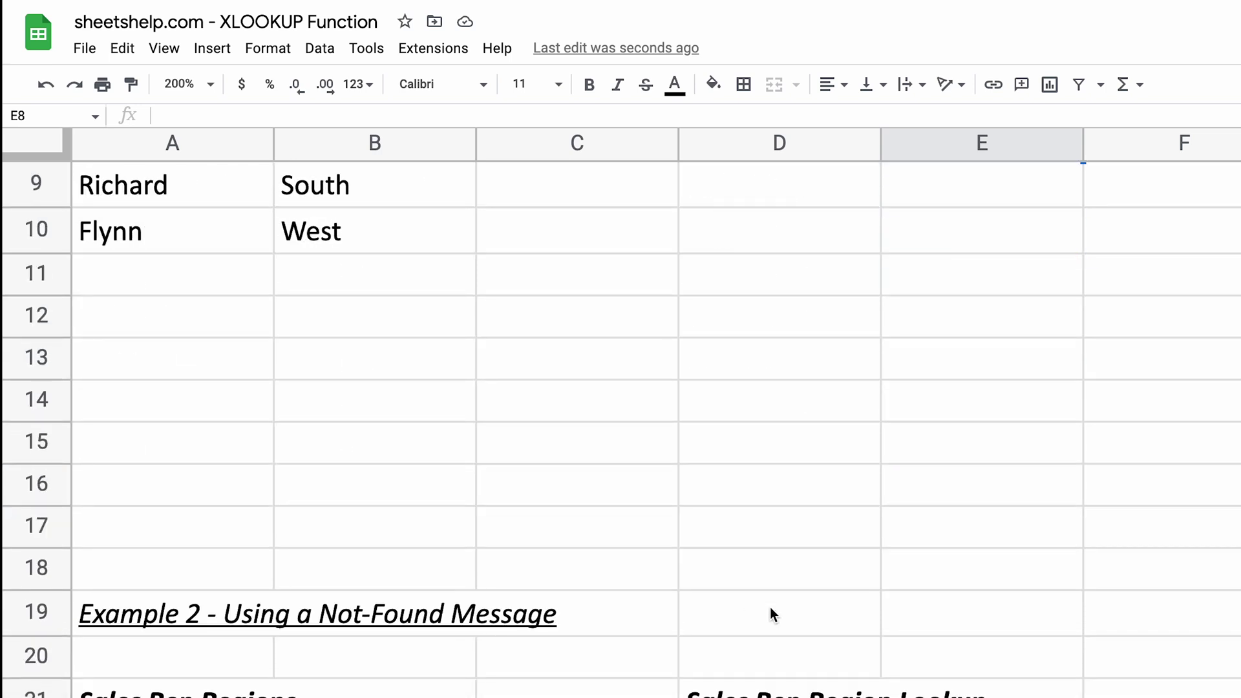
scroll(770, 608, down, 3)
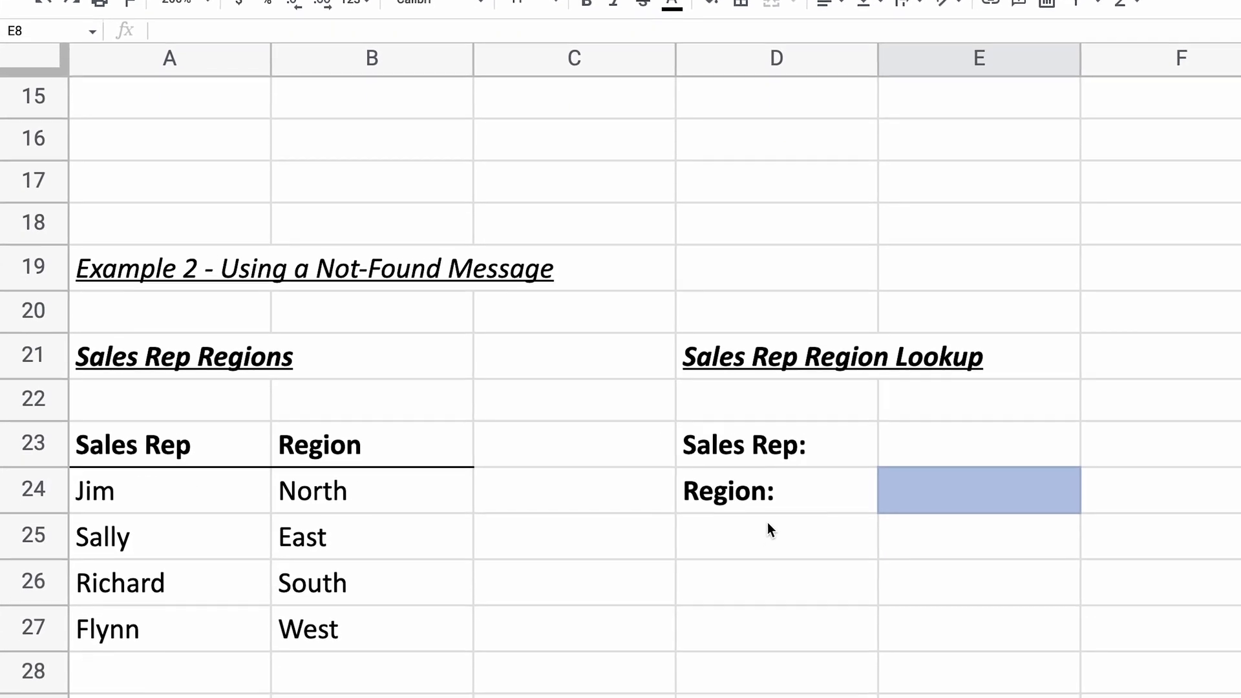
click(911, 412)
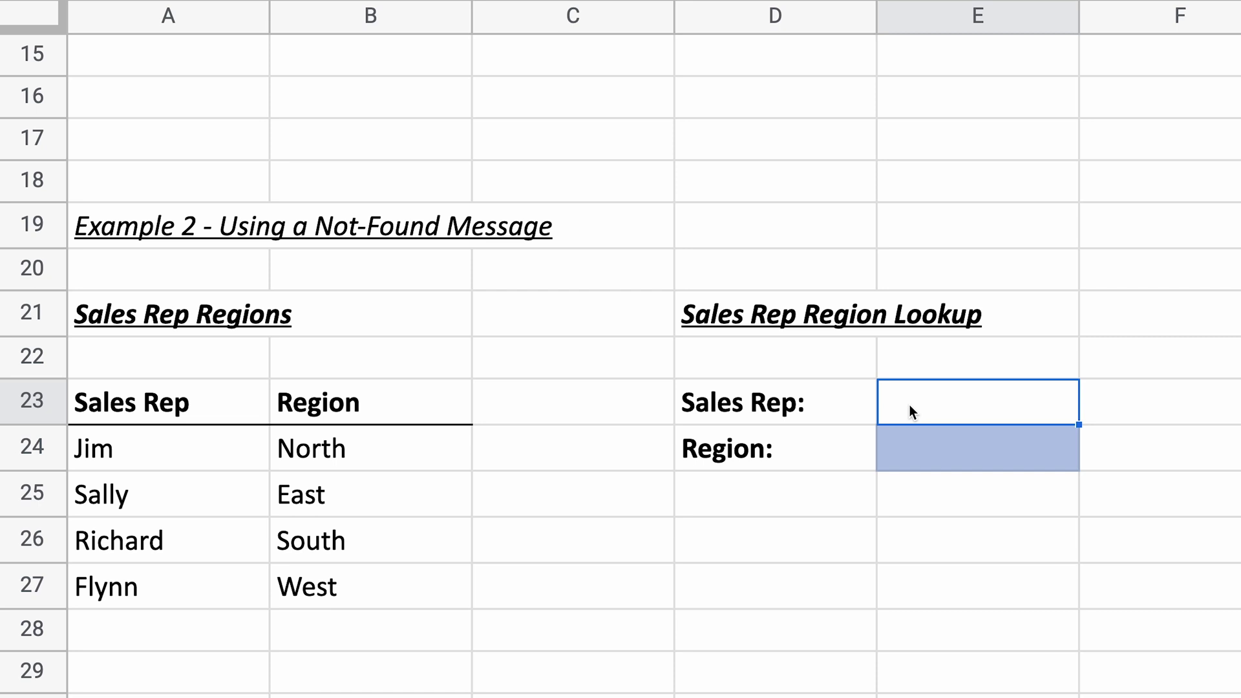
text(RY)
key(BackSpace)
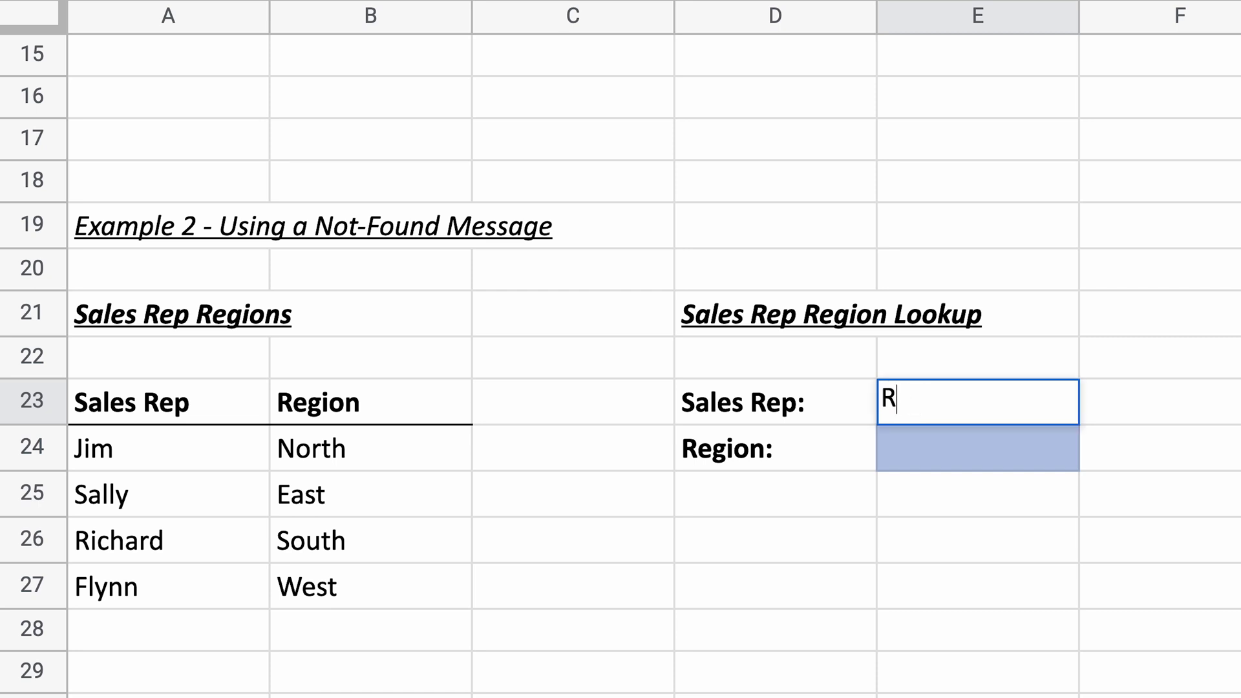
text(yan)
key(Return)
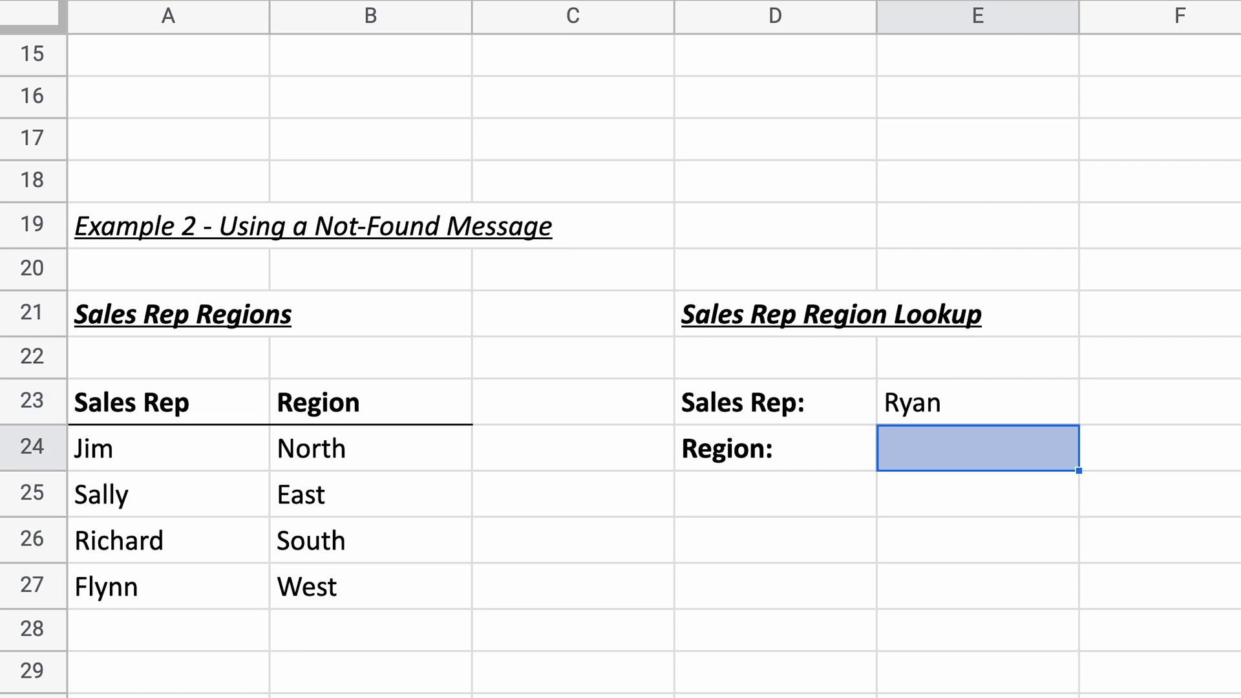
text(=)
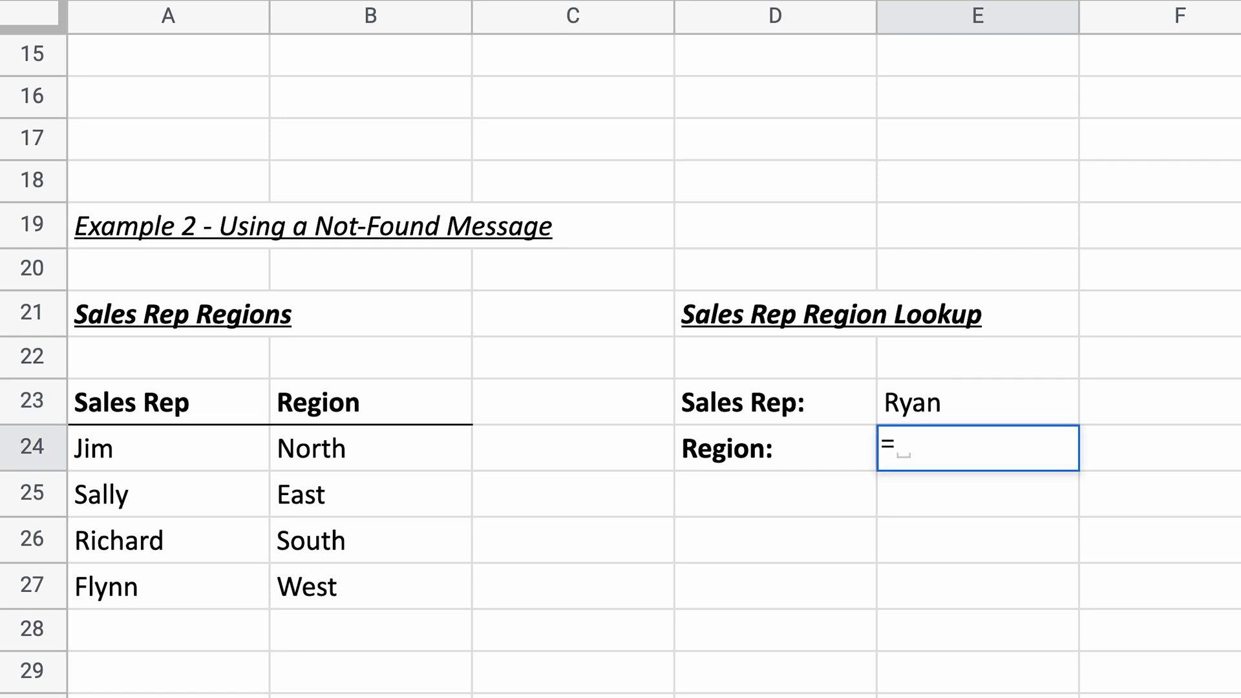
text(X)
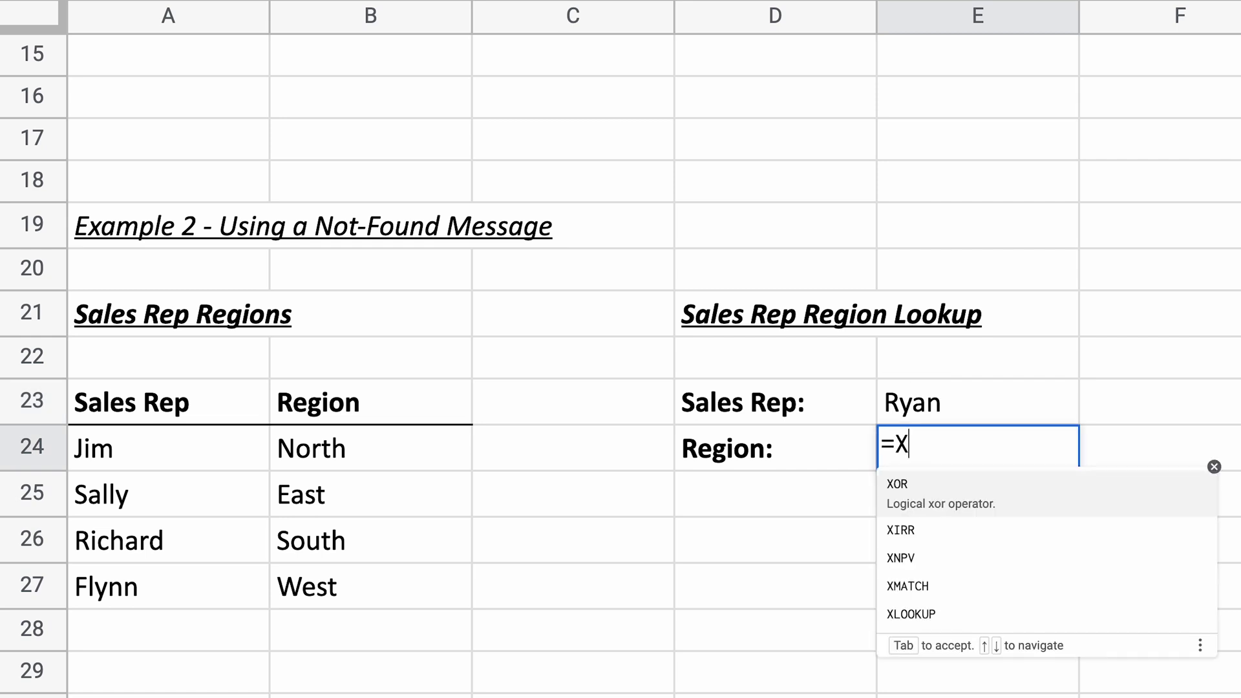
text(LOOKUP()
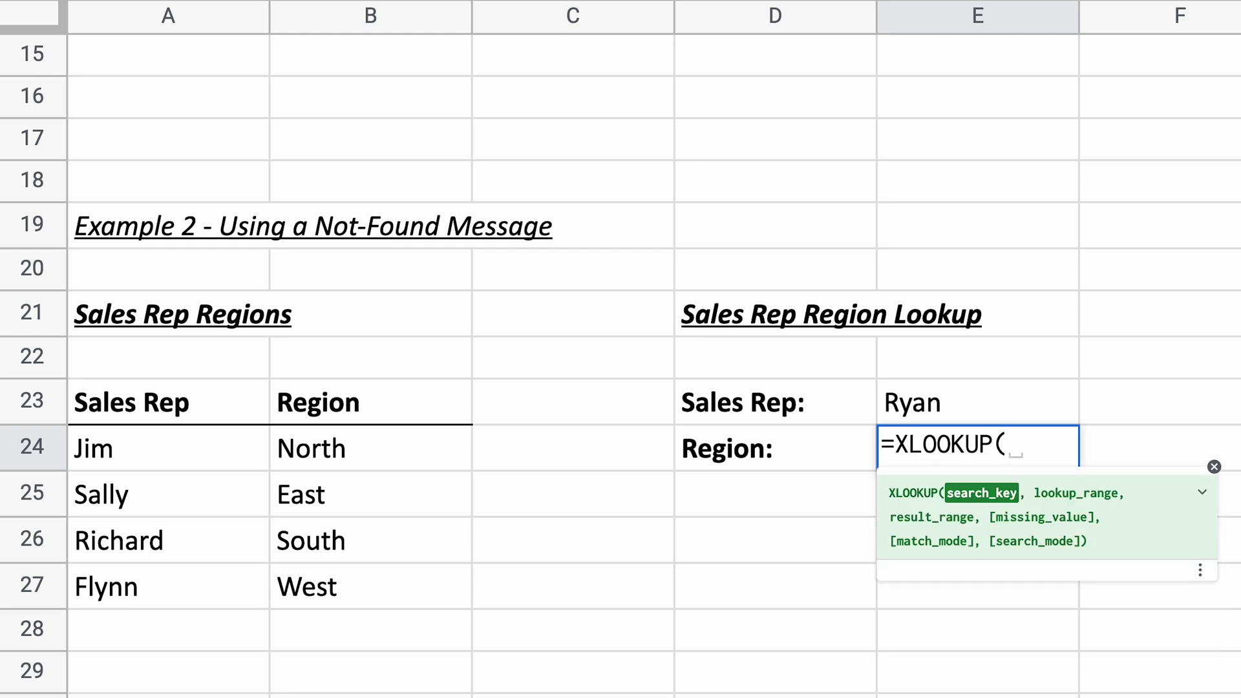
Complete E24 as XLOOKUP(E23, A24:A27, B24:B27, "Value not found.").
click(977, 410)
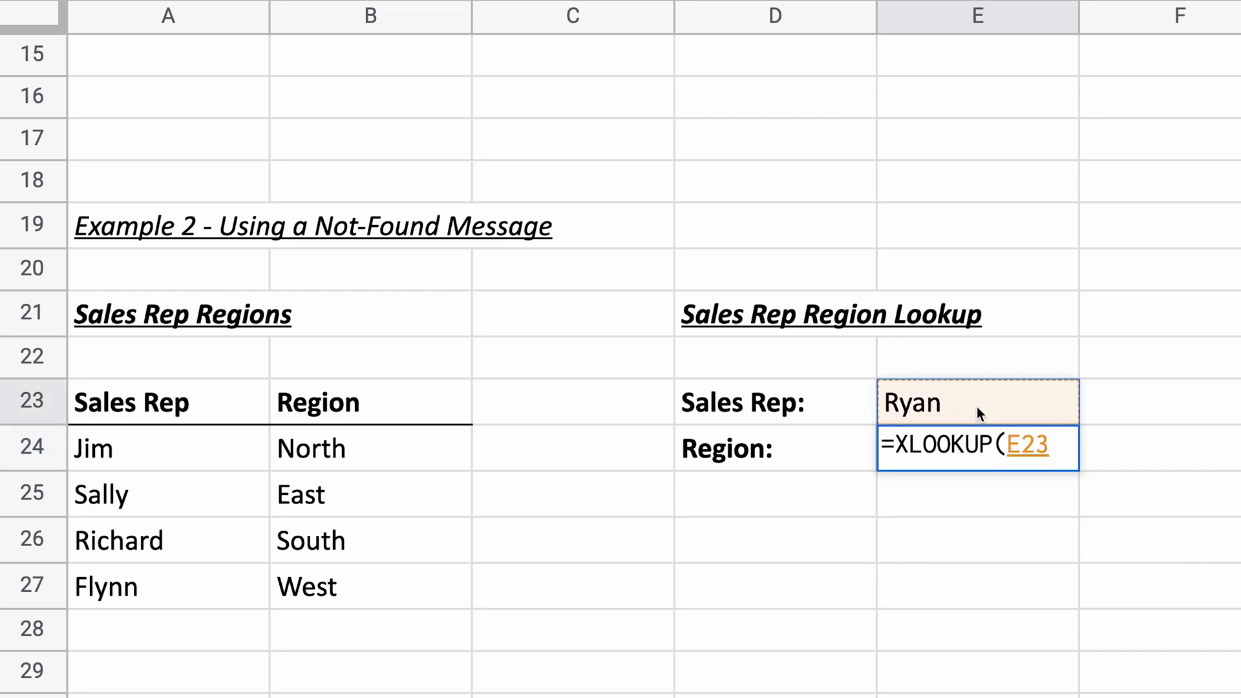
text(,)
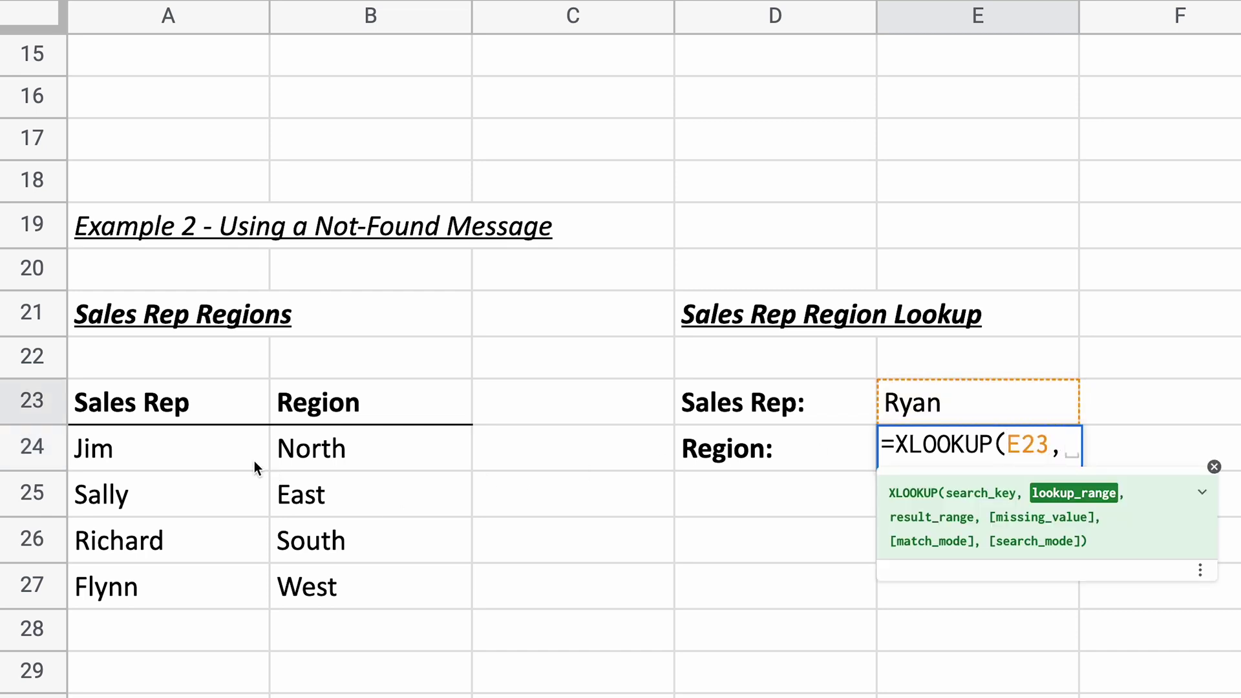
click(225, 452)
drag(225, 453, 244, 585)
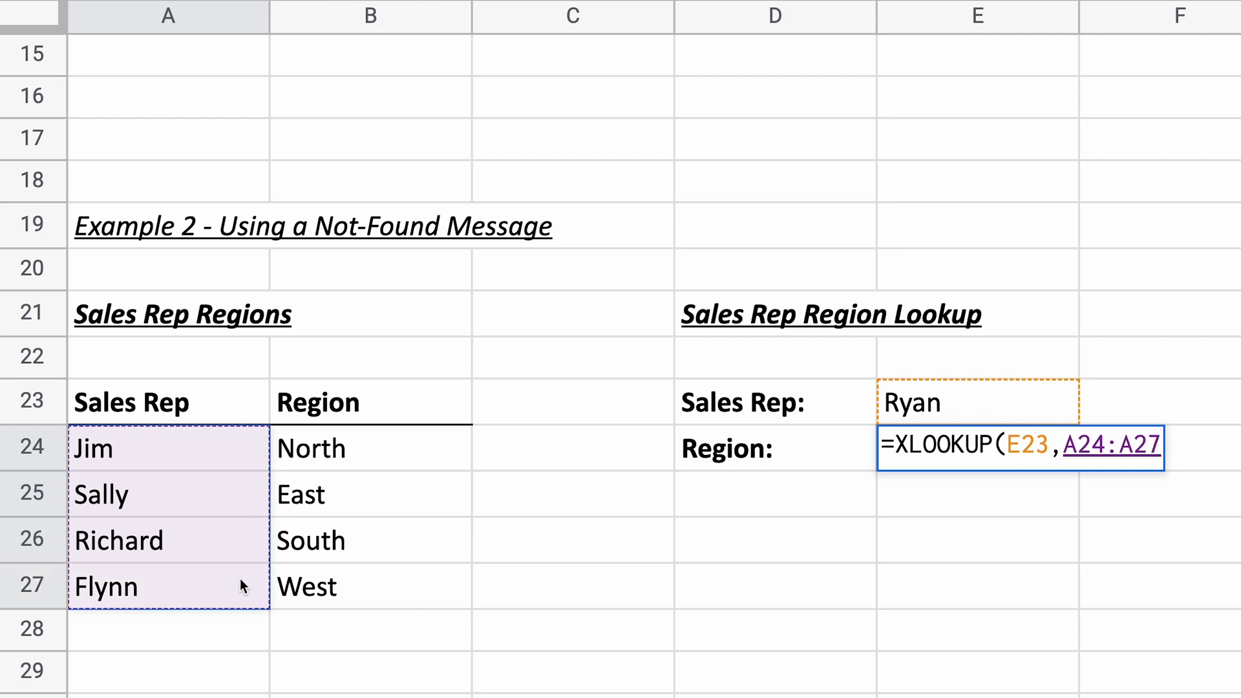
text(,)
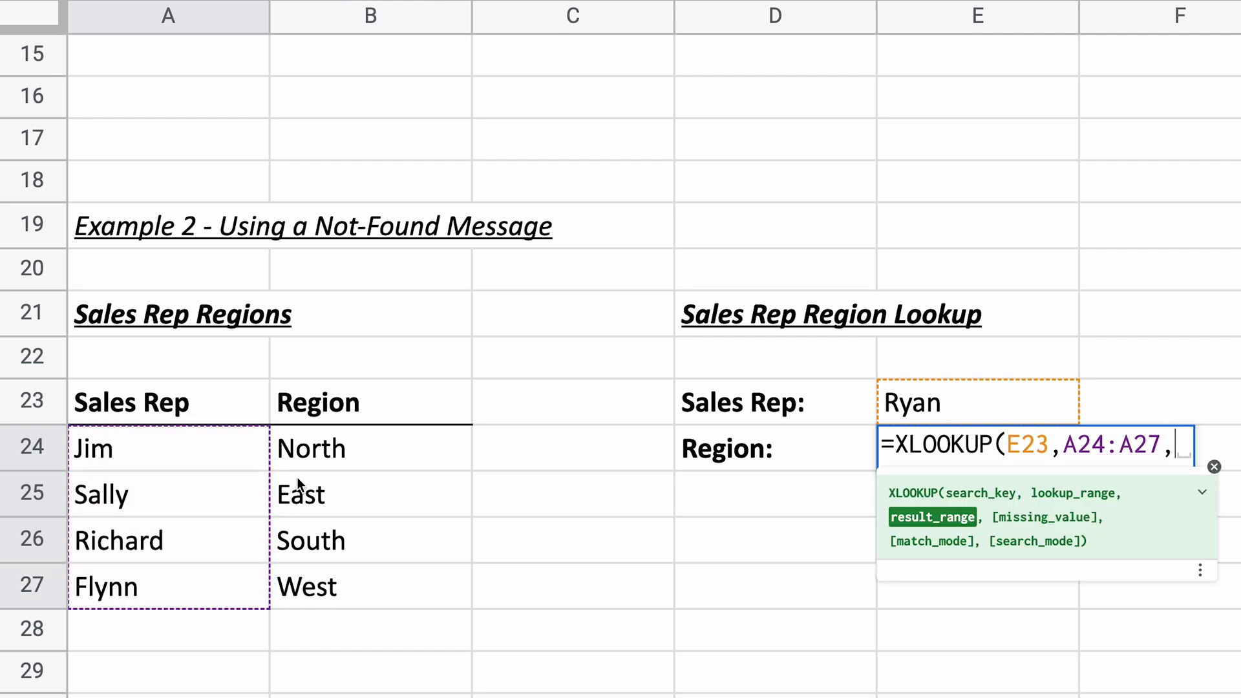
drag(307, 446, 295, 570)
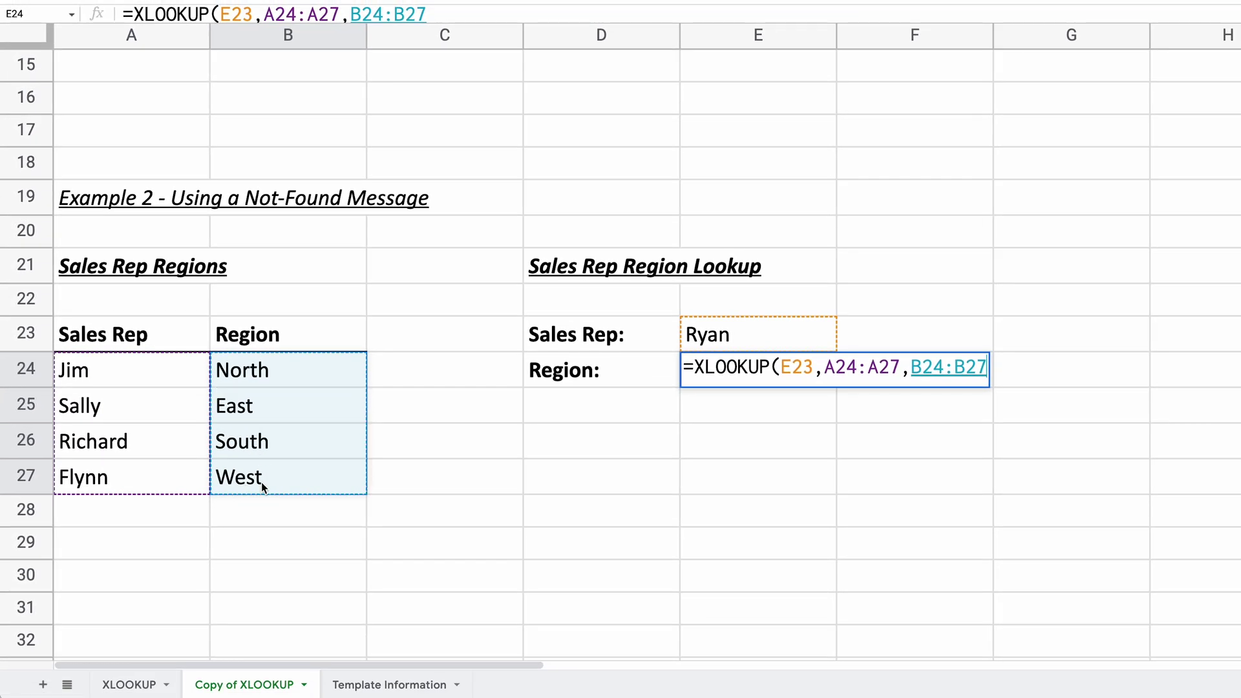
text(,)
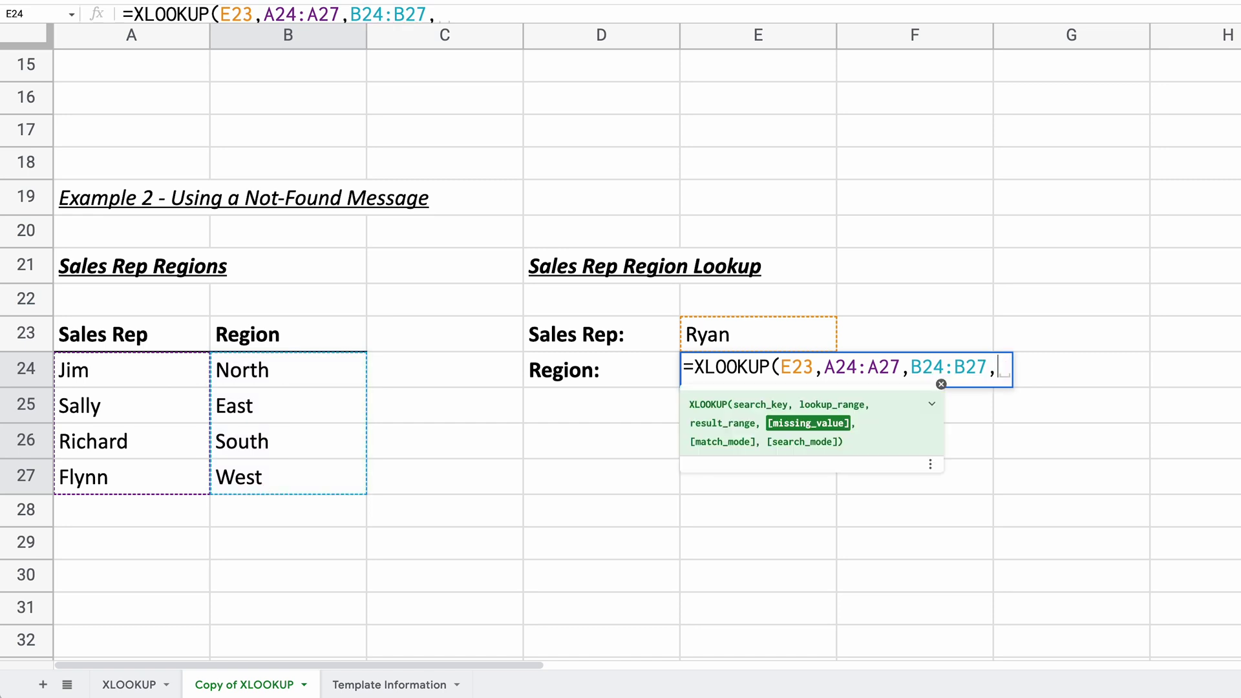
text(")
text(Val)
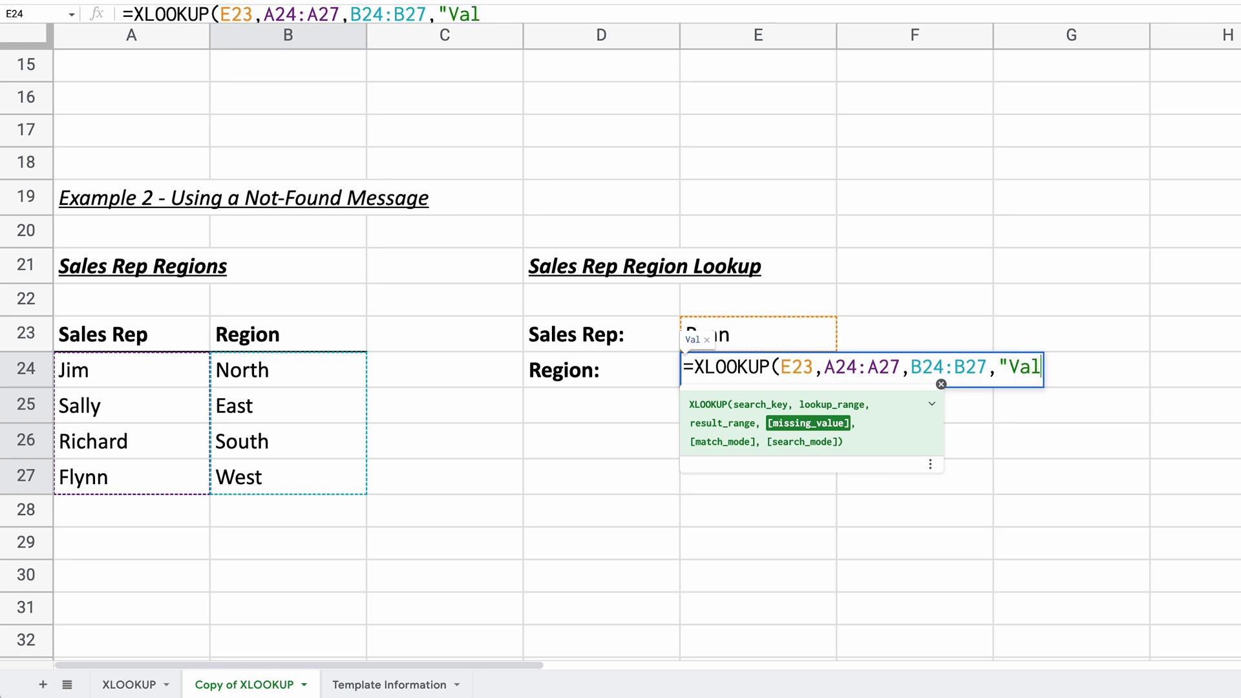
text(ue not fo)
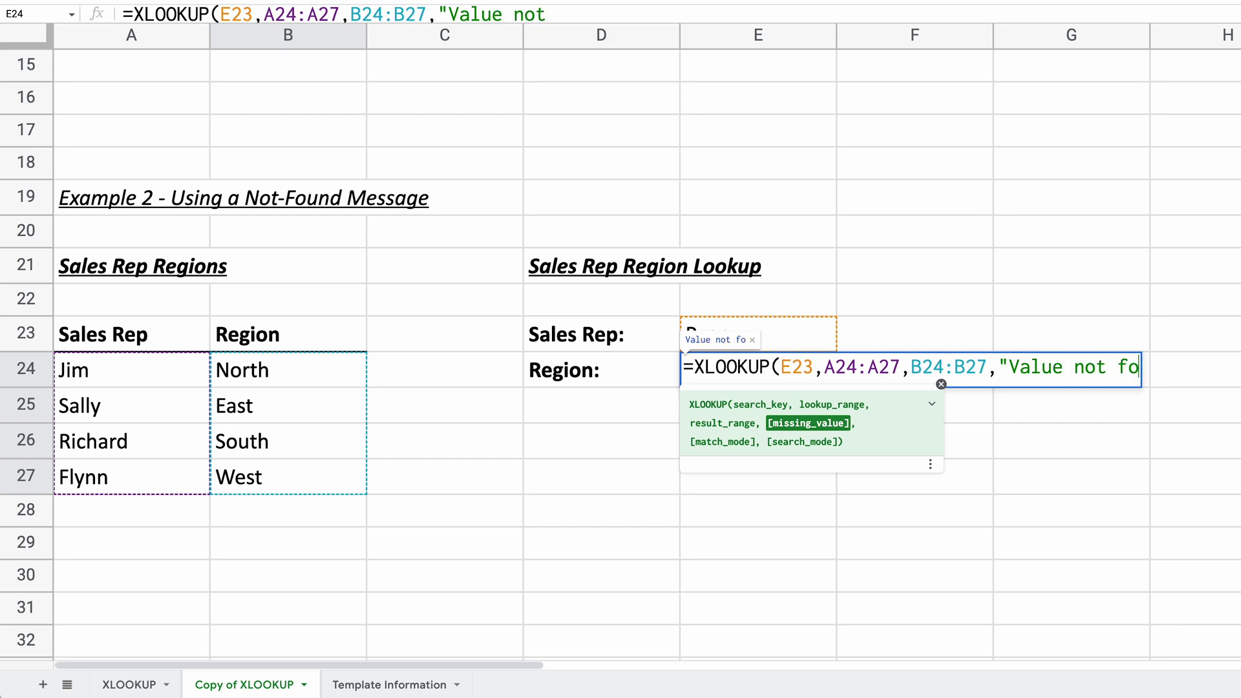
text(und.")
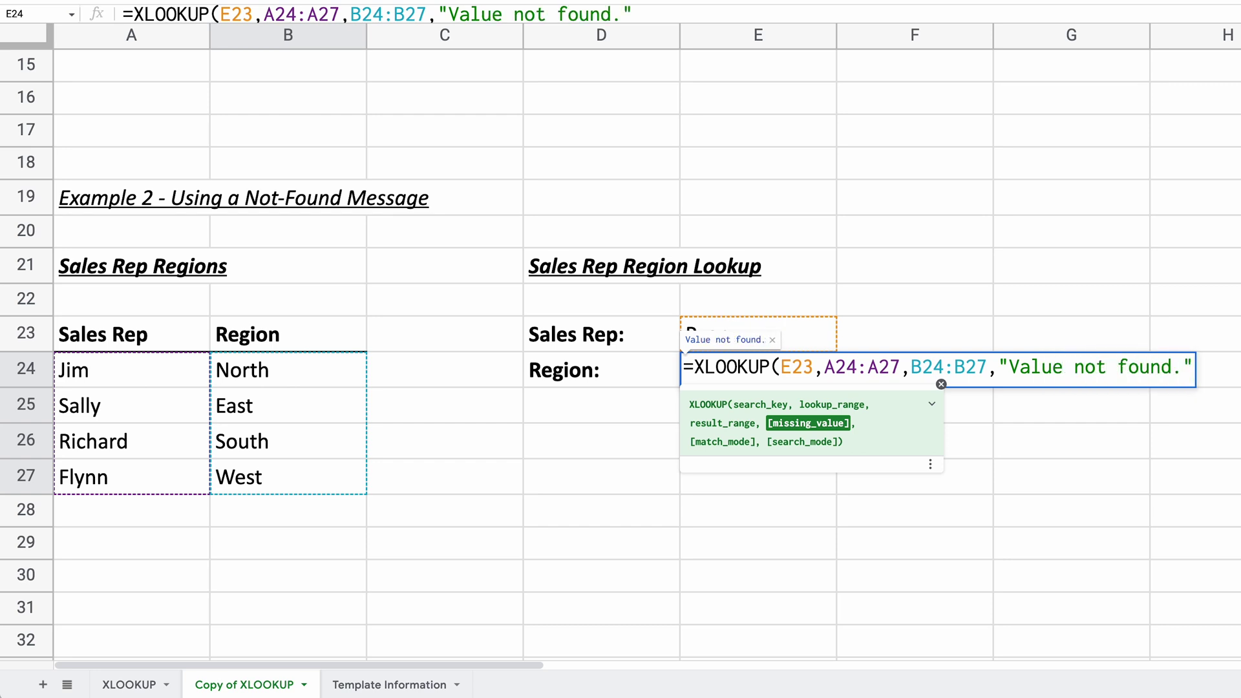
text())
key(Return)
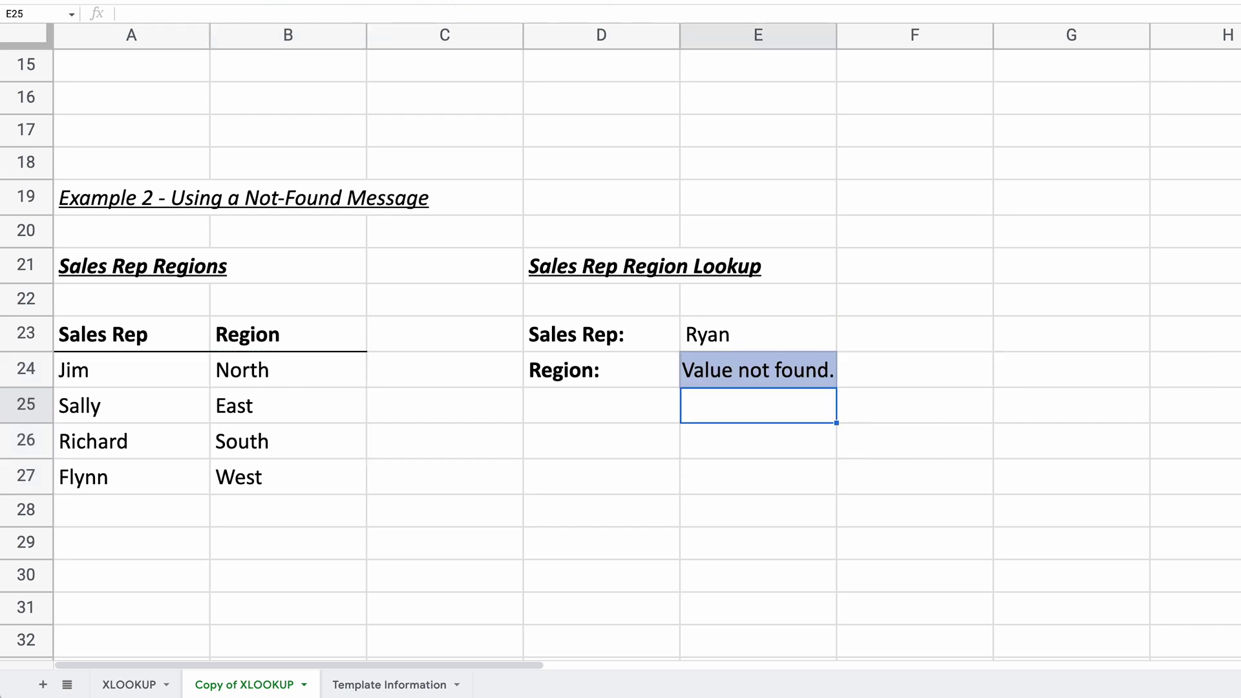
Change the Sales Rep in E23 to a listed name so E24 returns North.
click(757, 370)
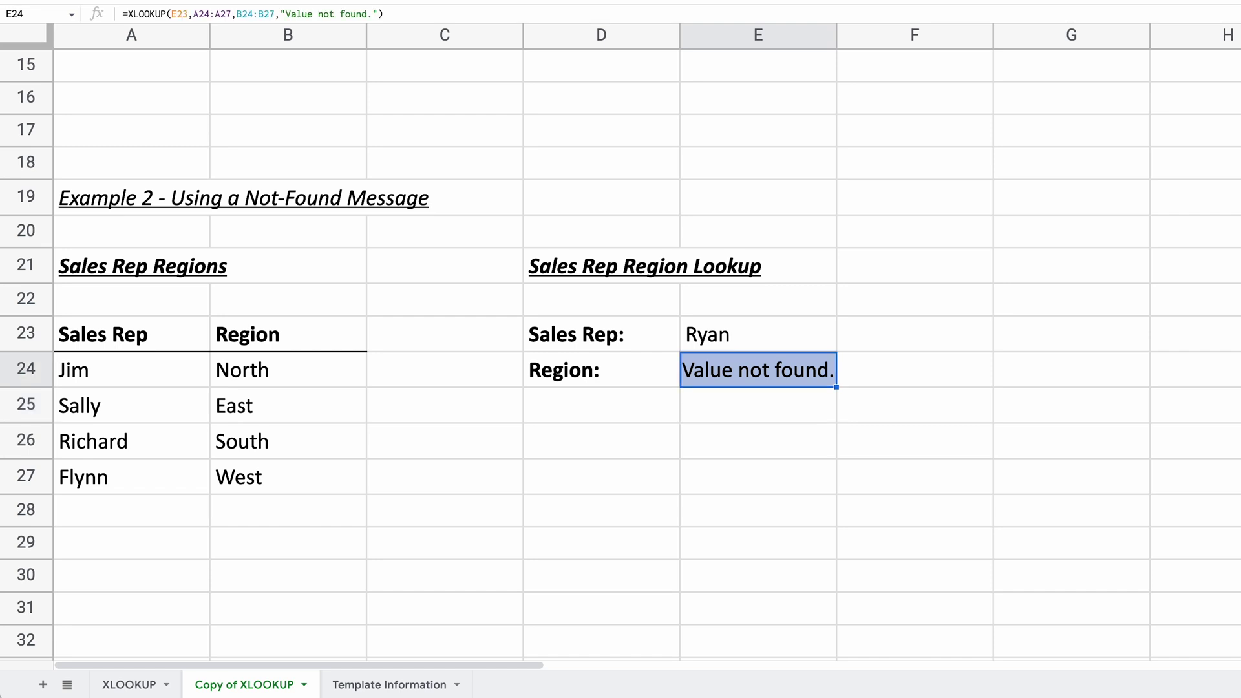
click(757, 334)
text(Jim)
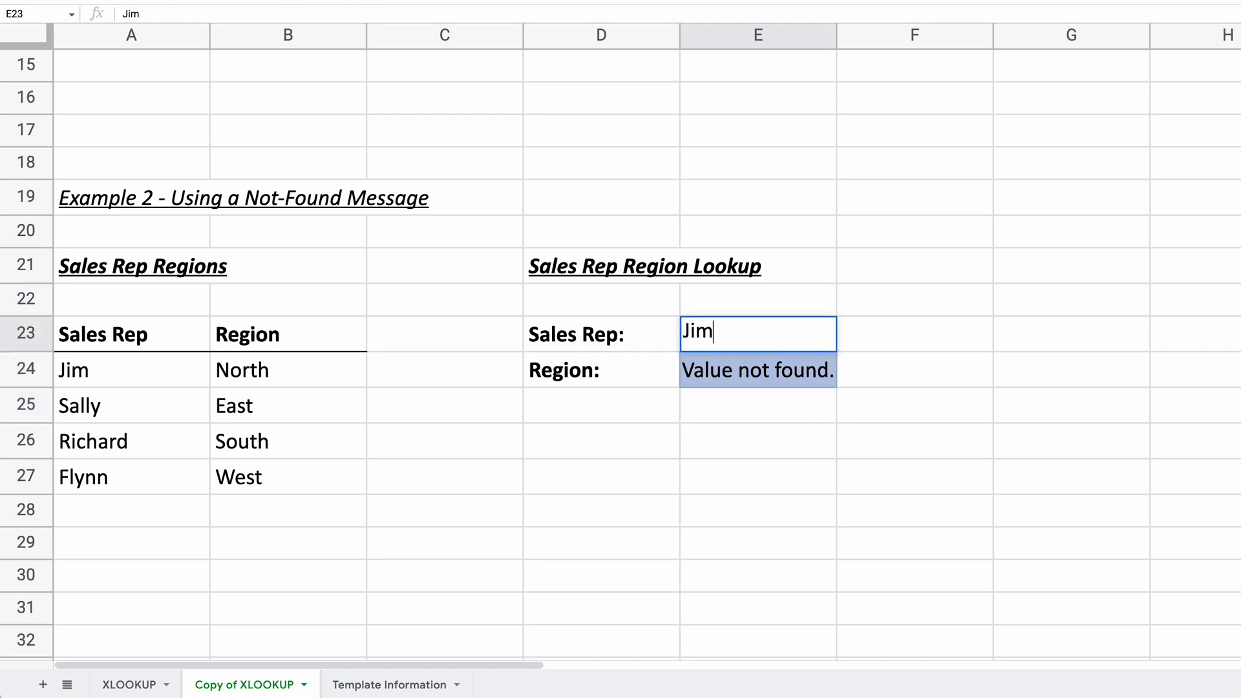
key(Return)
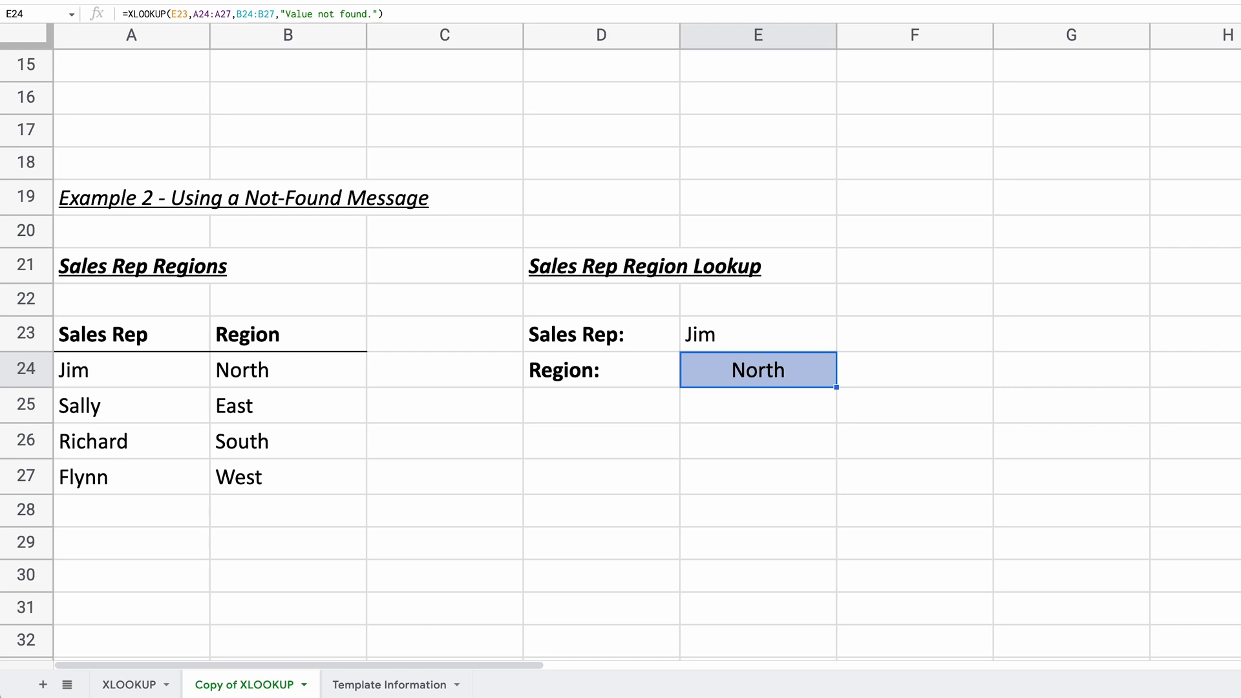
scroll(262, 480, down, 2)
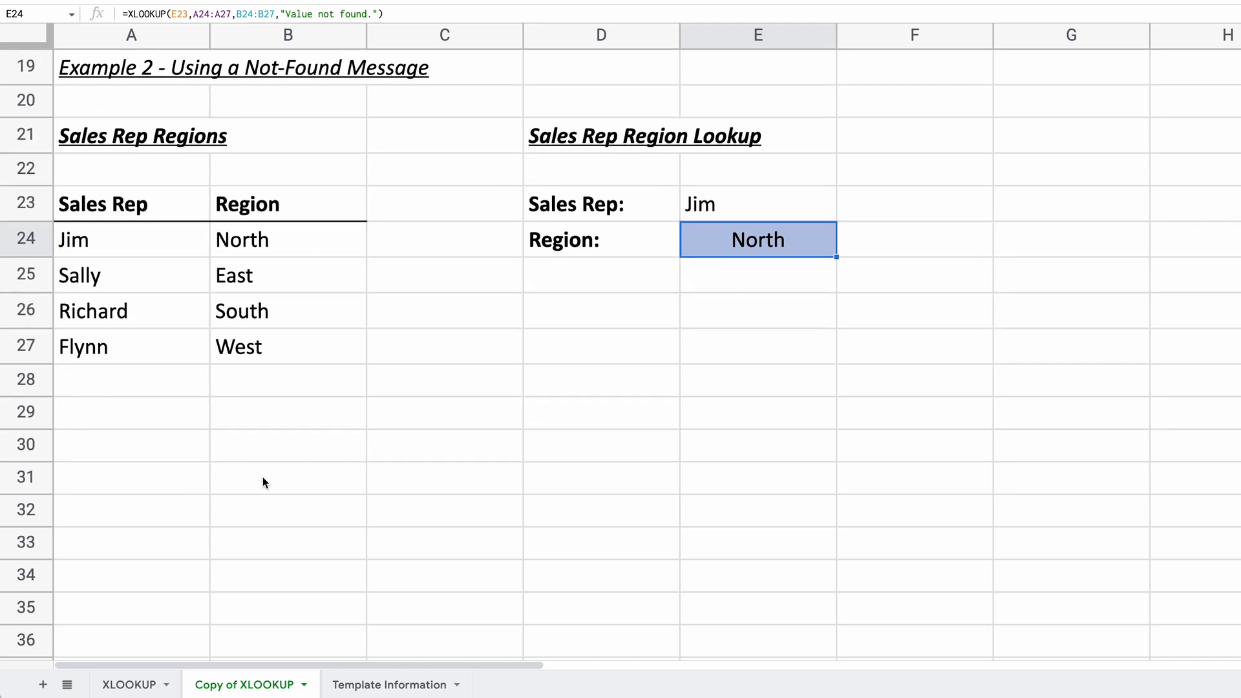
Clear the old array formula results from Example 3's E48:F48.
scroll(264, 481, down, 2)
scroll(262, 482, down, 5)
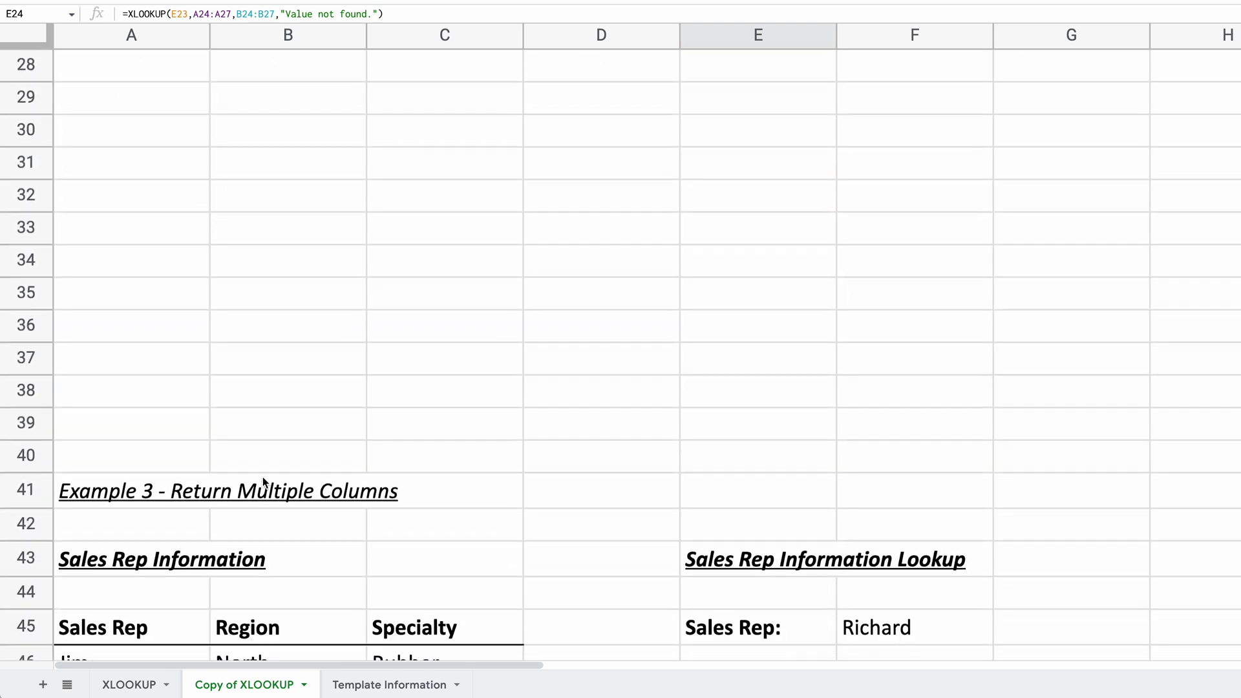
scroll(262, 482, down, 3)
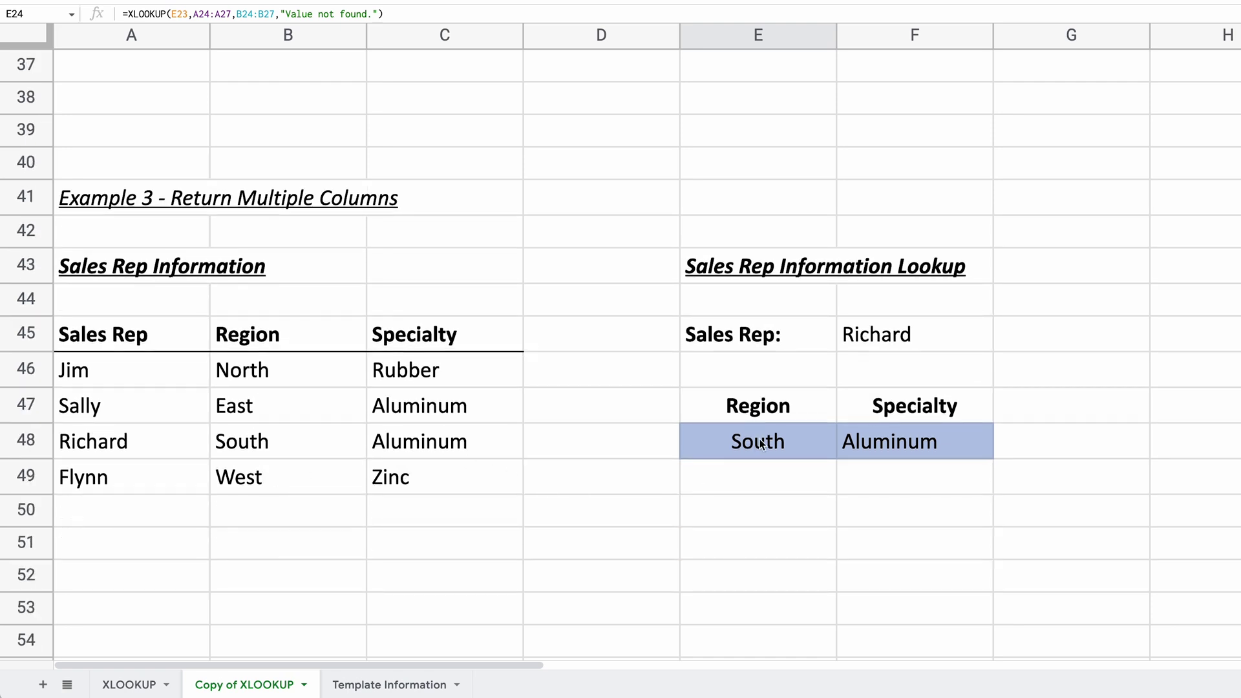
click(816, 443)
drag(816, 442, 851, 445)
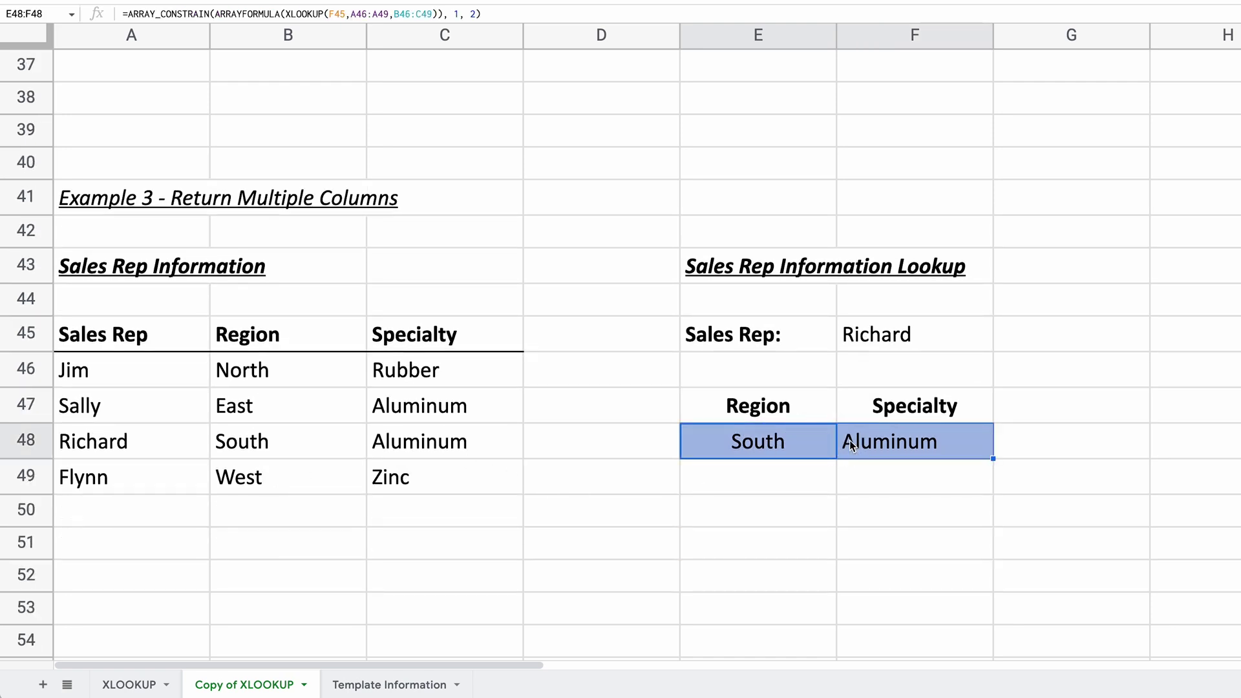
key(Delete)
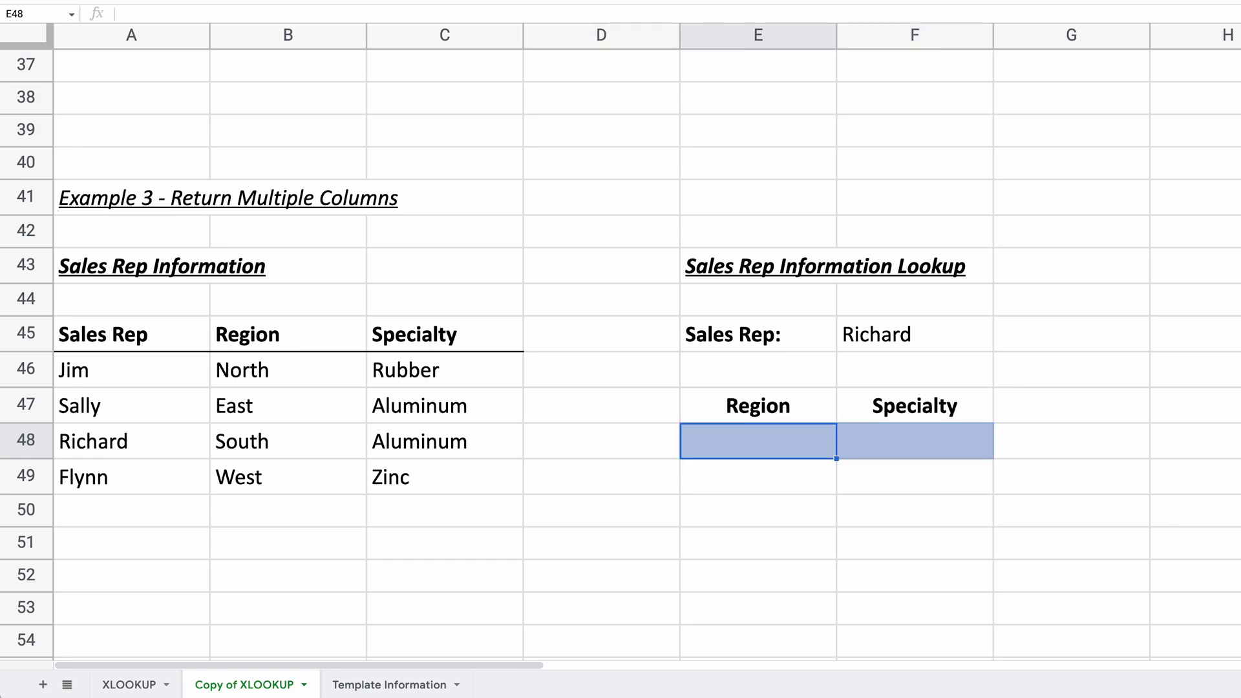
Enter =XLOOKUP(F45,A46:A49,B46:C49) in E48, spilling South and Aluminum across the row.
text(=XLOOKUP()
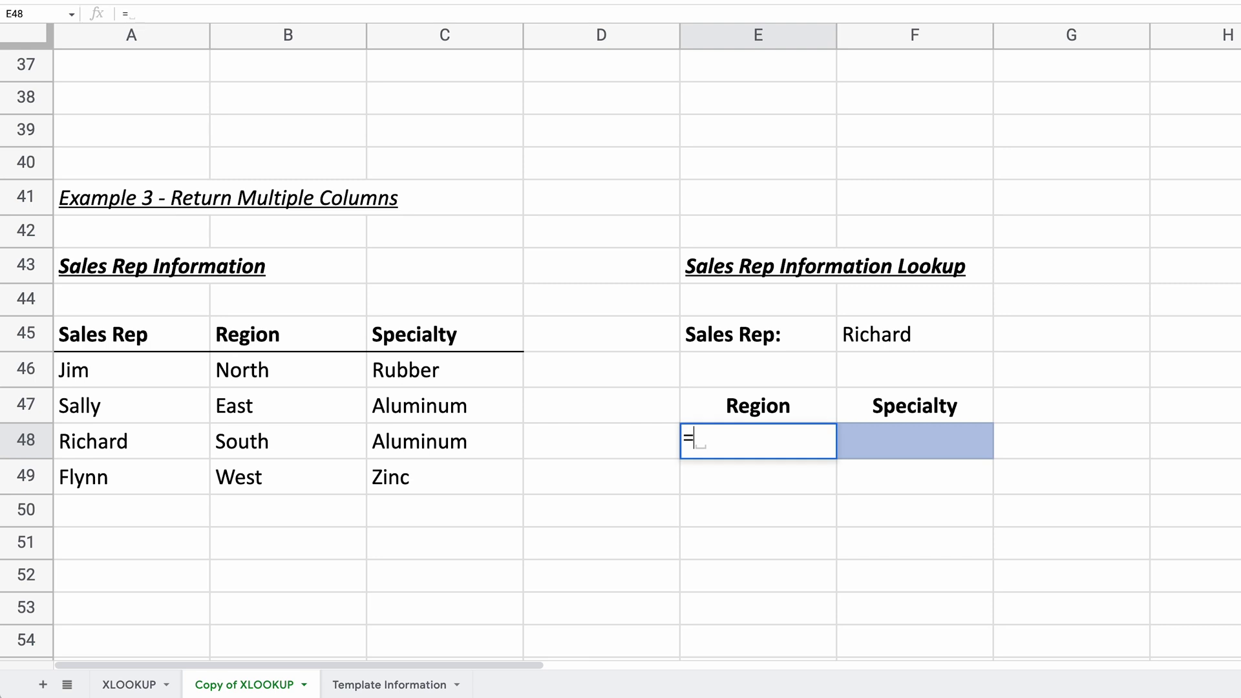
click(869, 334)
text(,)
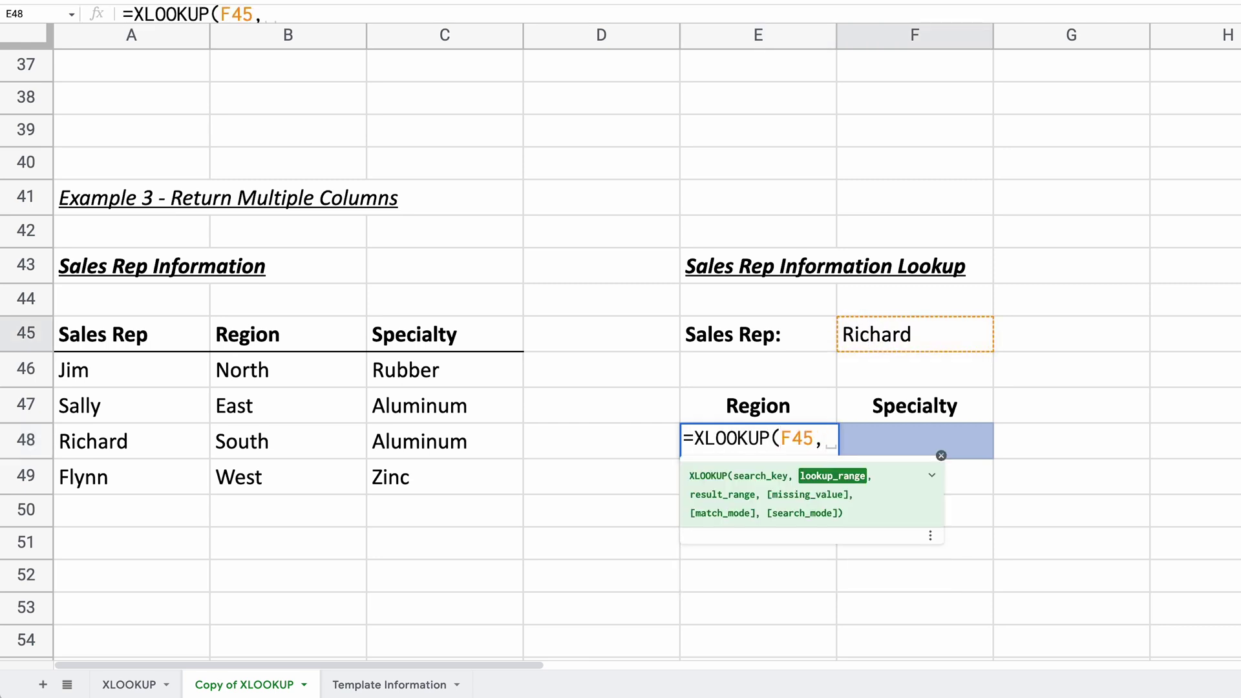
drag(169, 366, 192, 476)
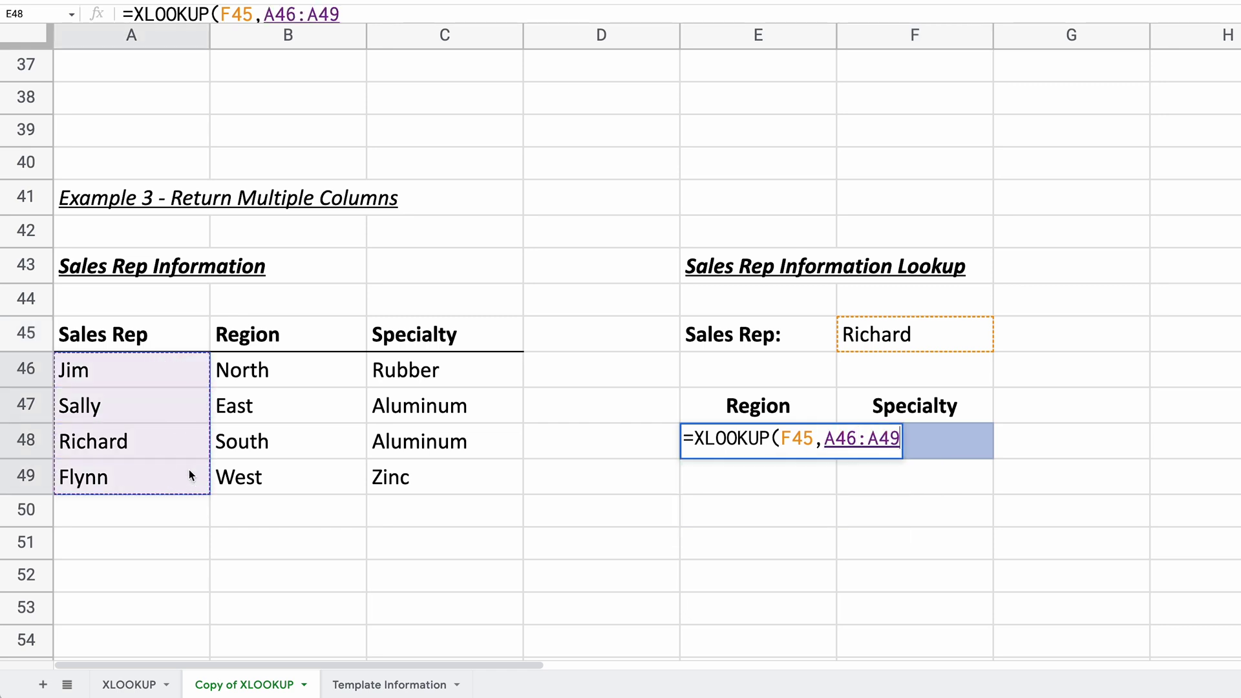
text(,)
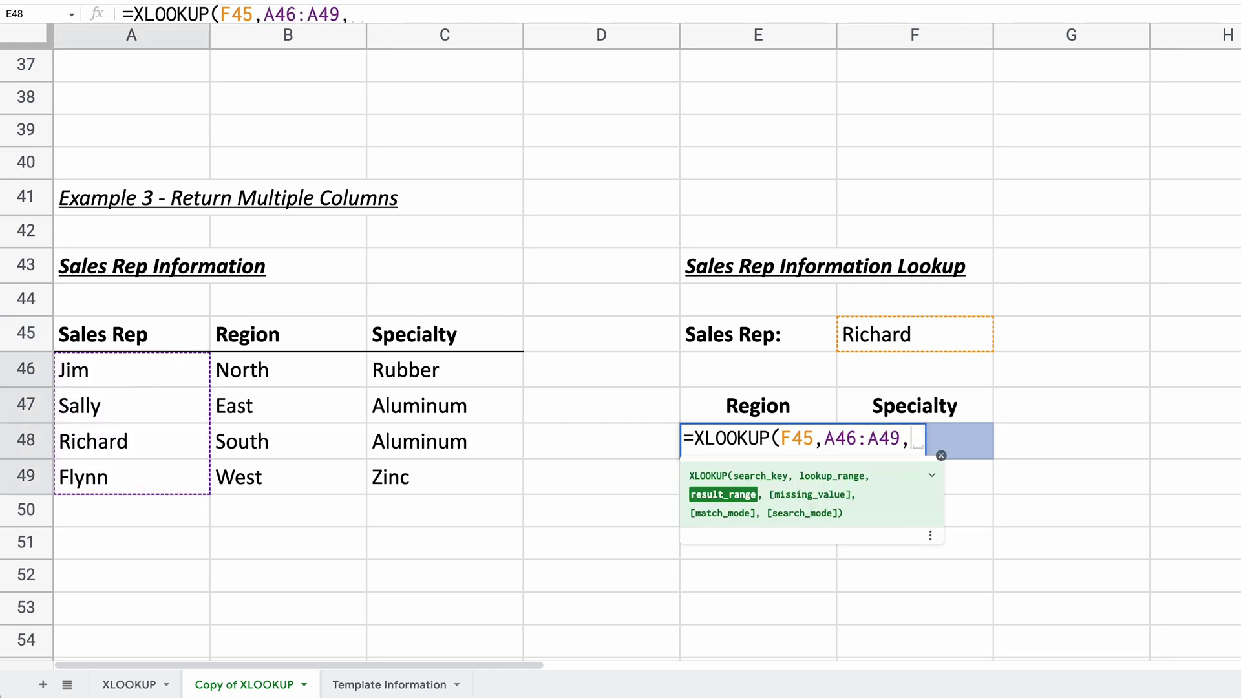
click(307, 366)
drag(333, 365, 430, 470)
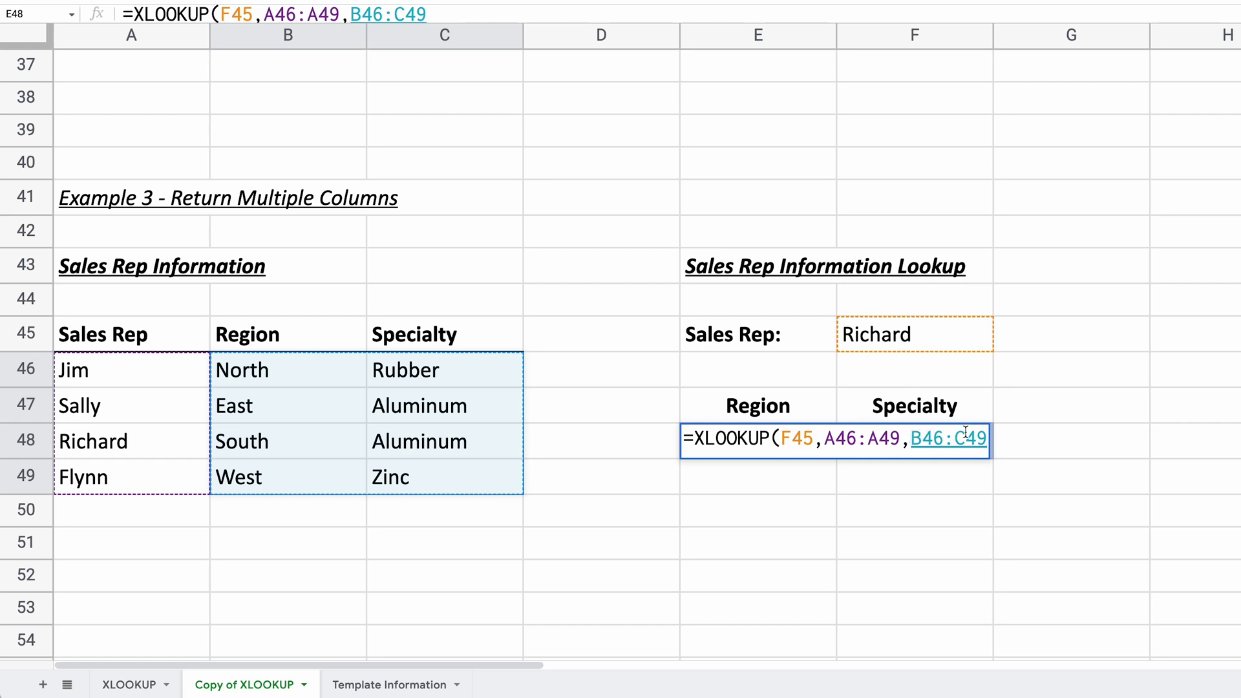
text())
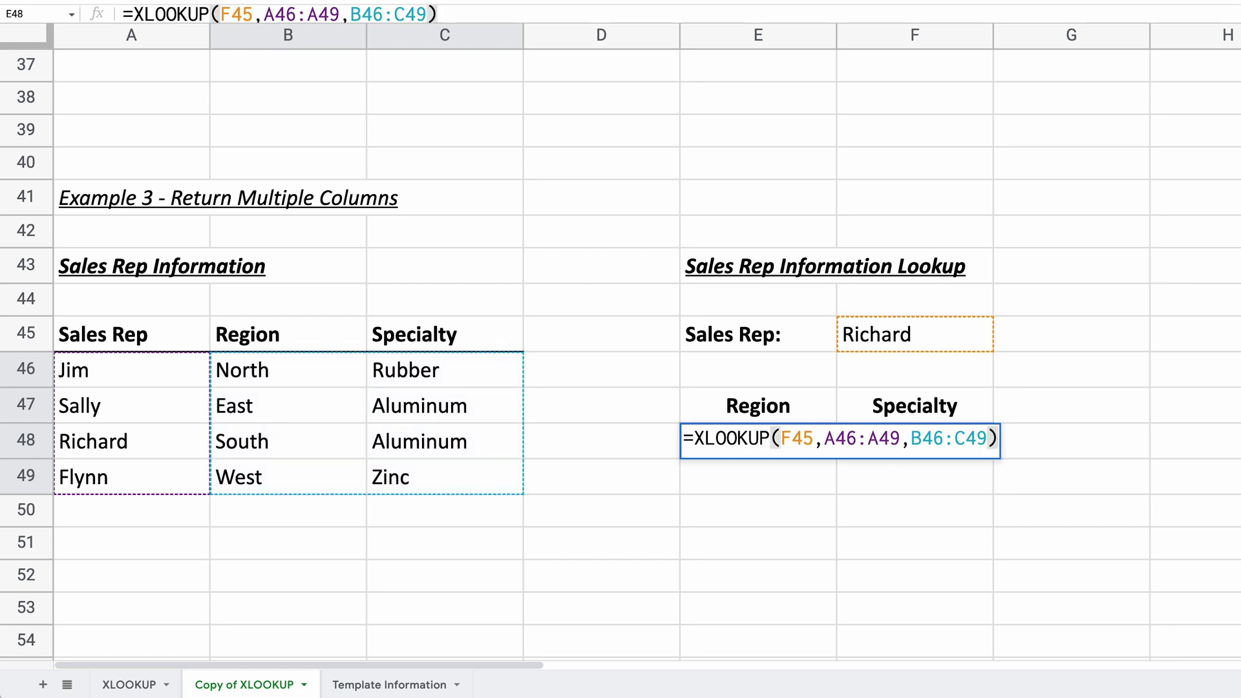
key(Return)
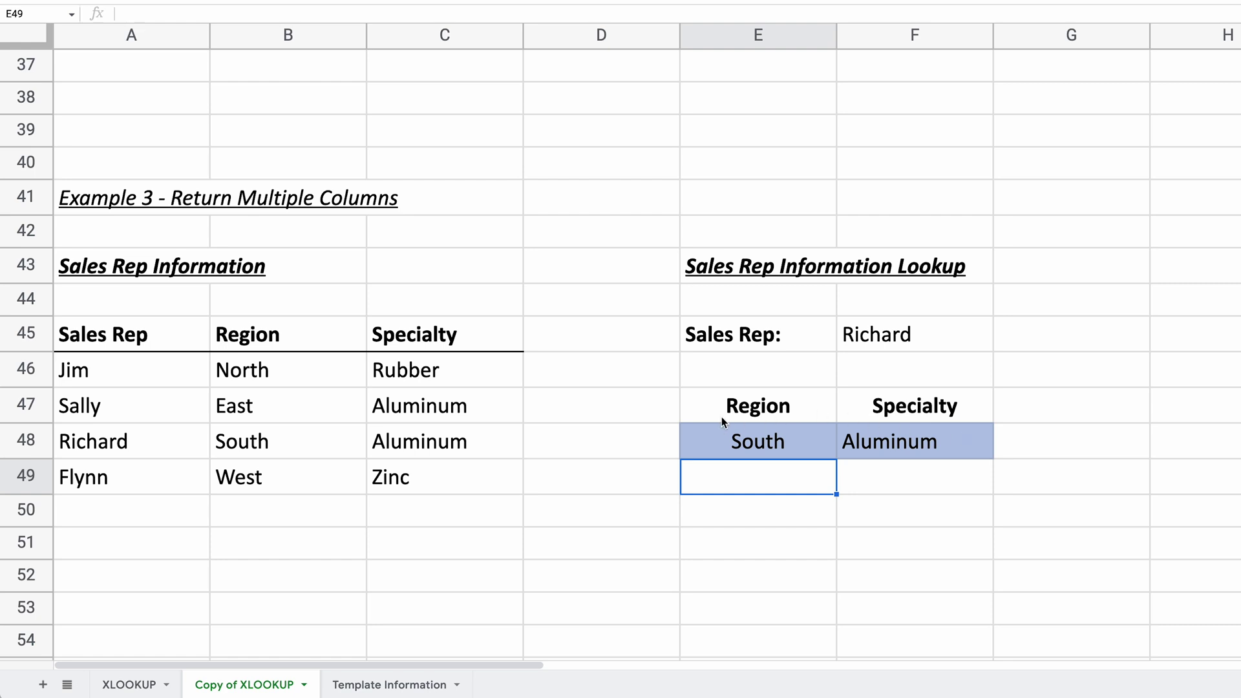
click(326, 446)
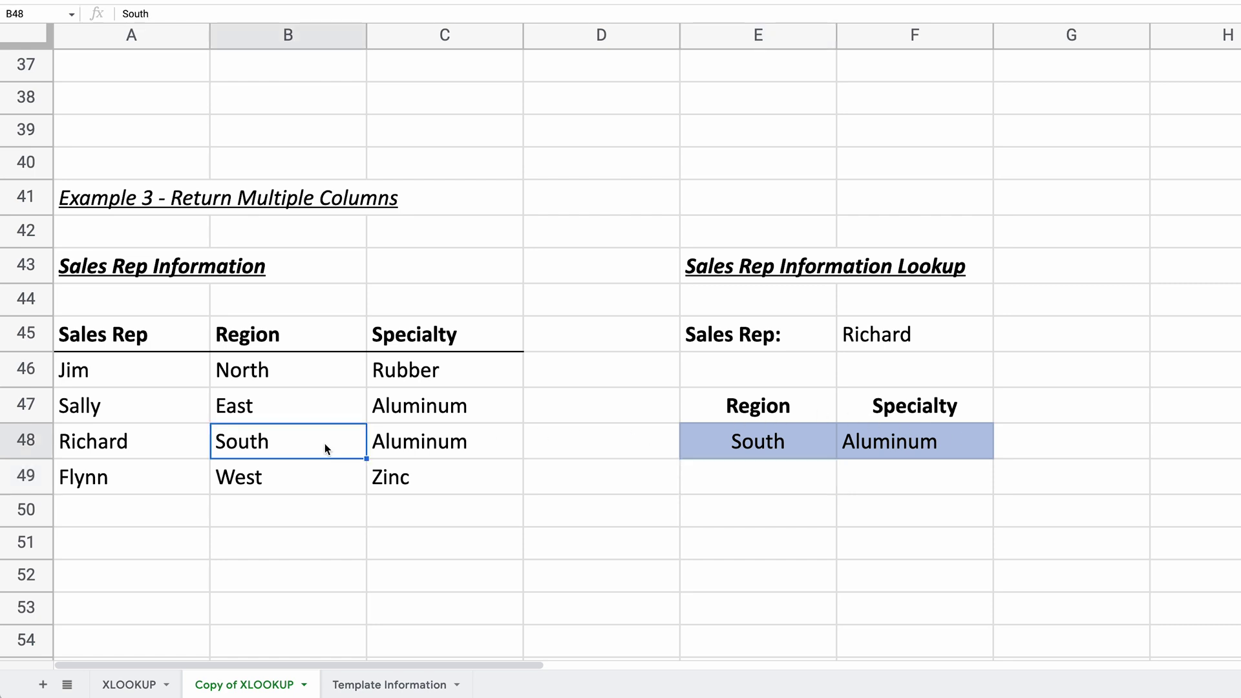
click(406, 445)
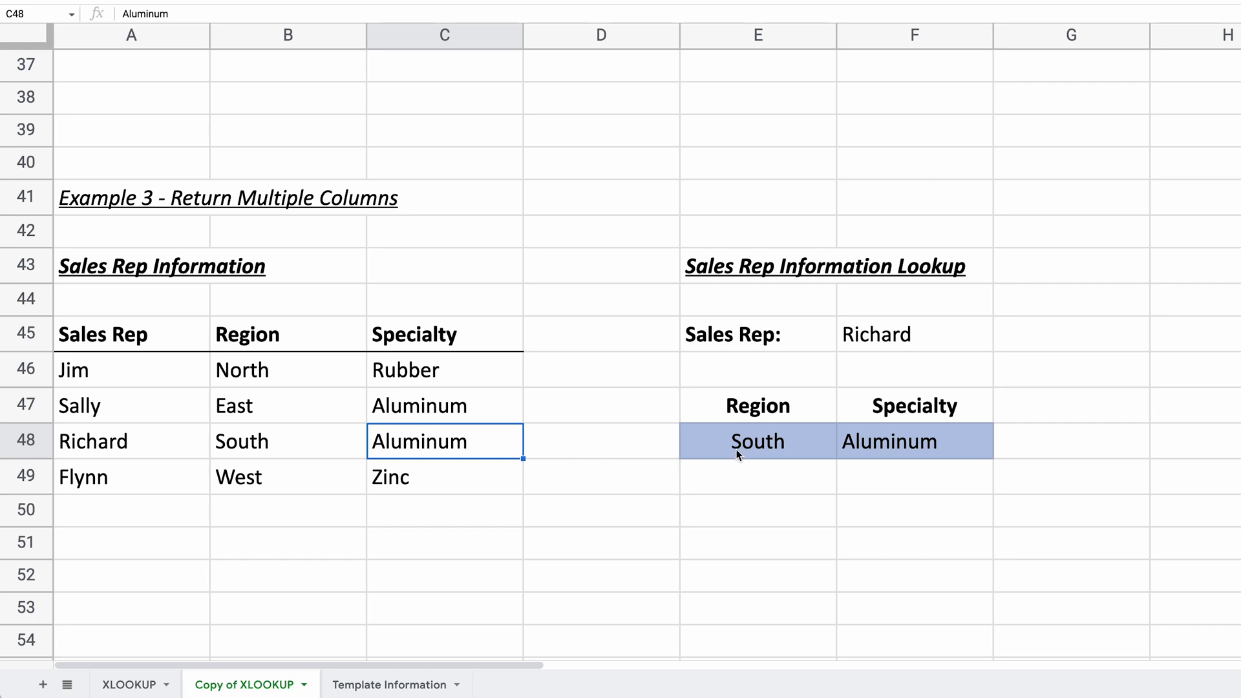
click(737, 447)
click(863, 441)
click(818, 443)
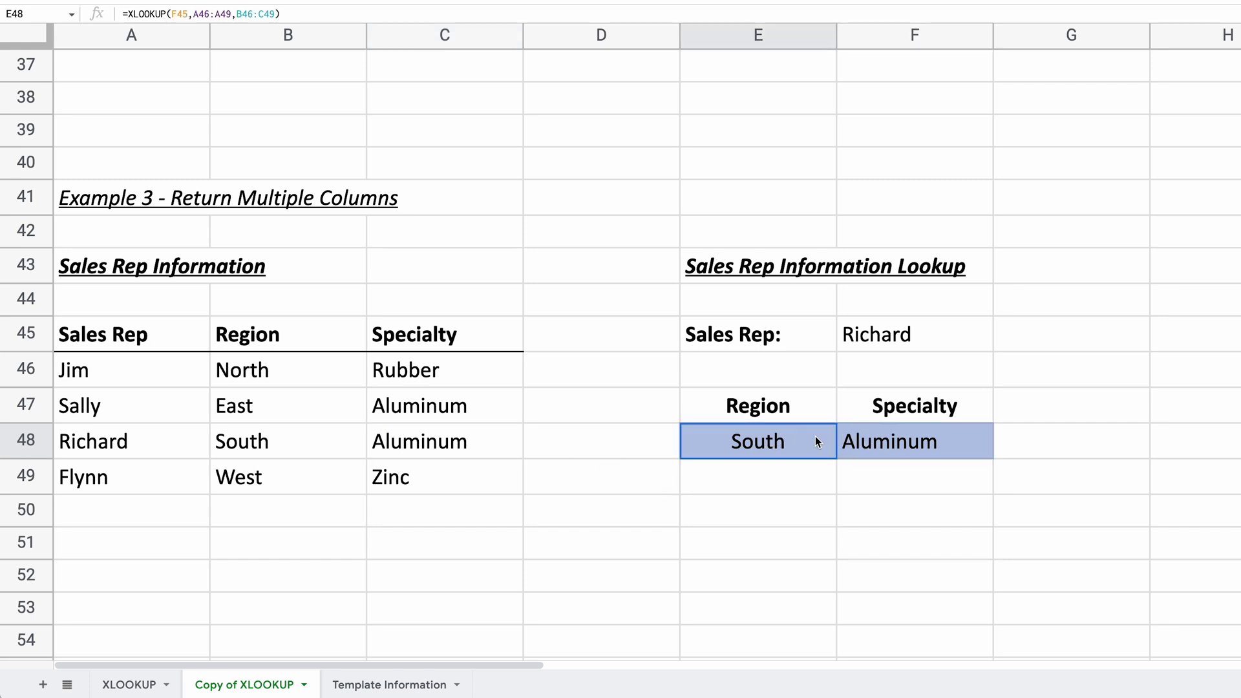
click(873, 443)
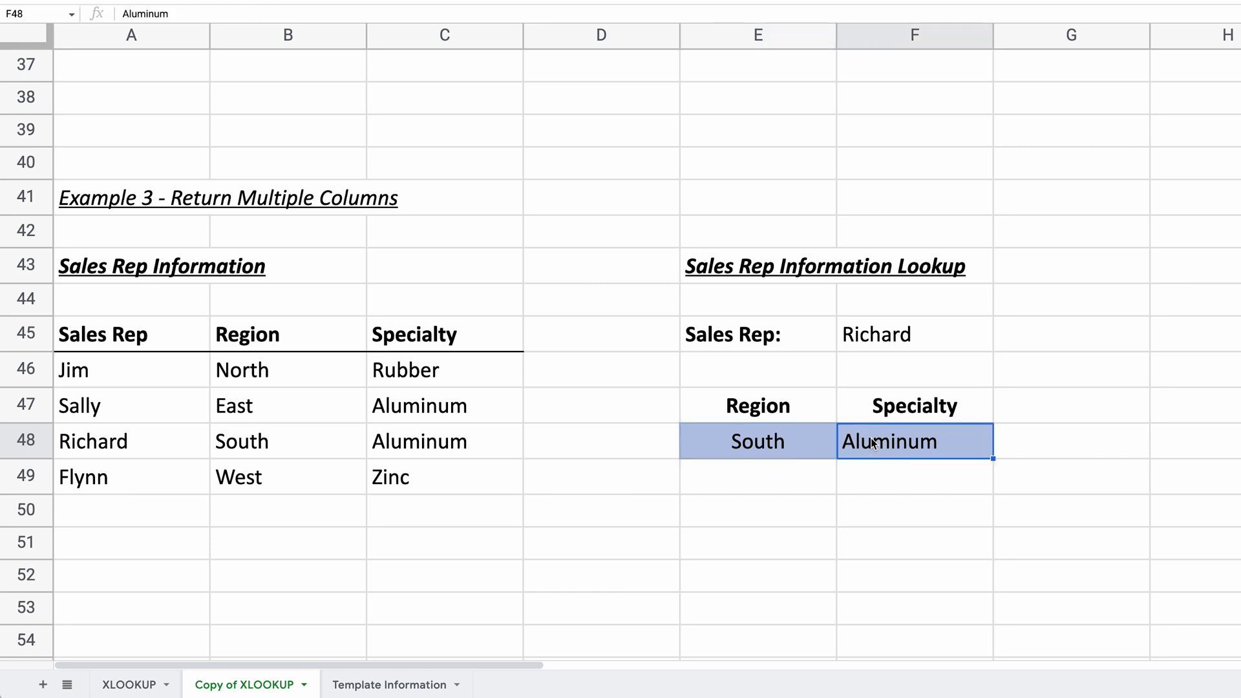
click(806, 443)
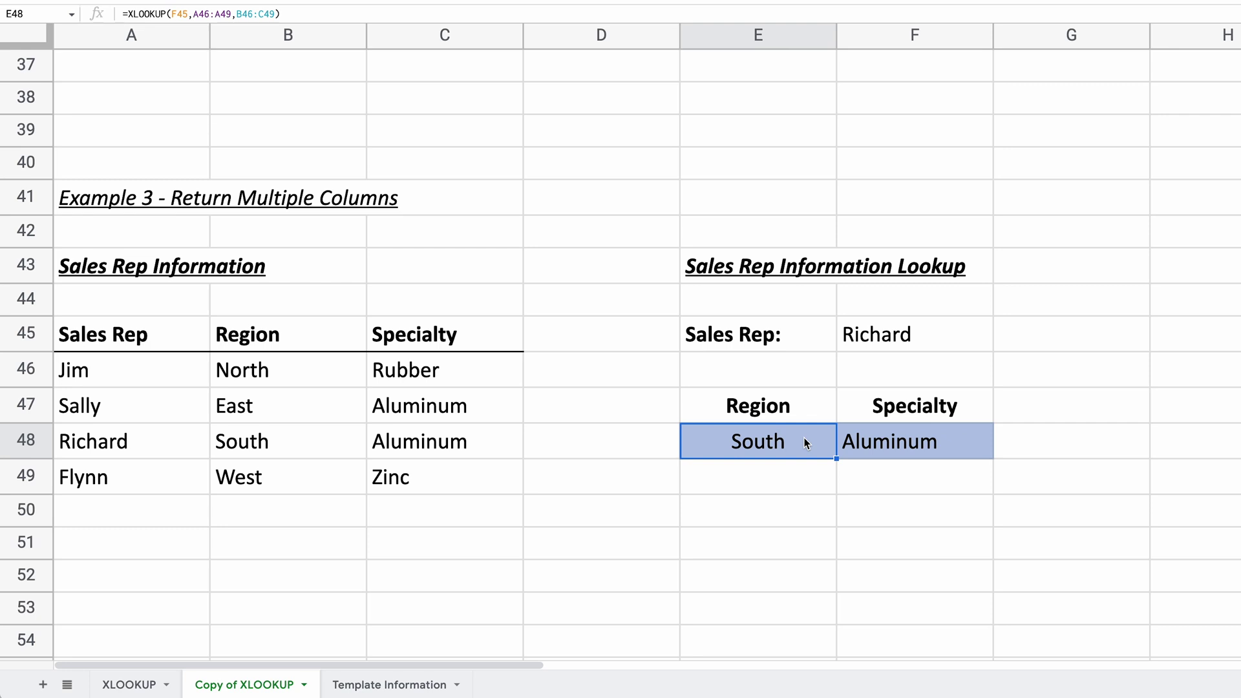
scroll(805, 443, down, 1)
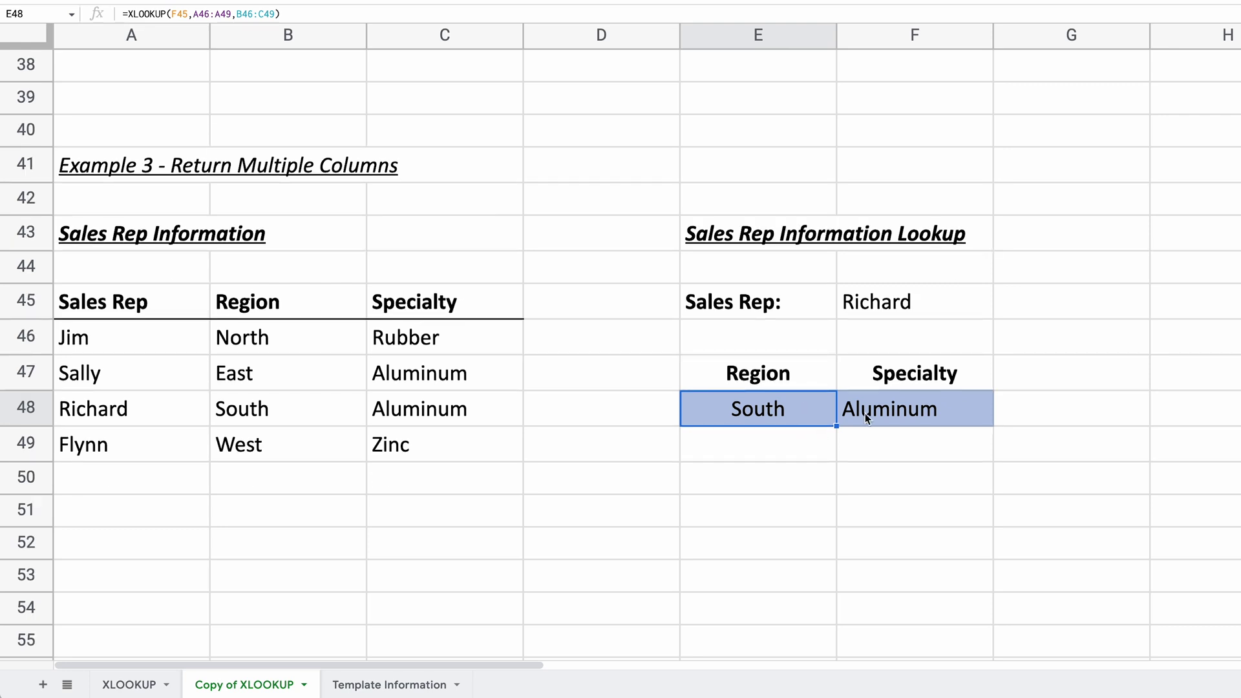
click(894, 410)
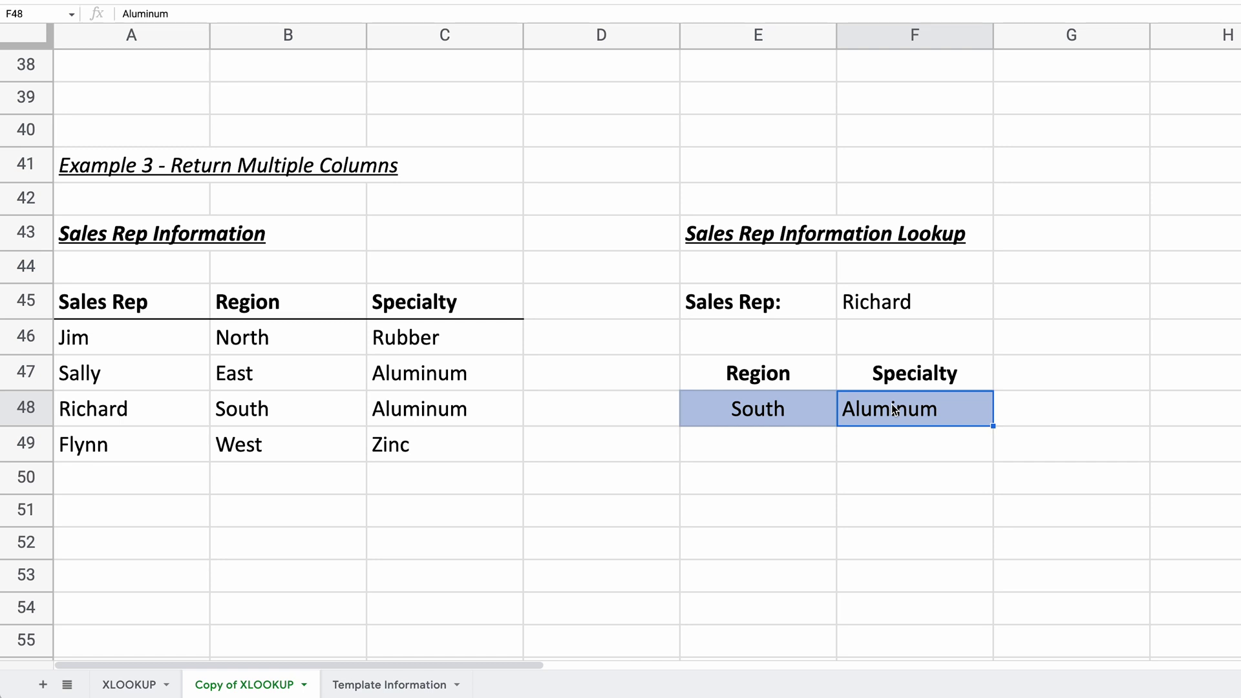
text(3)
key(Return)
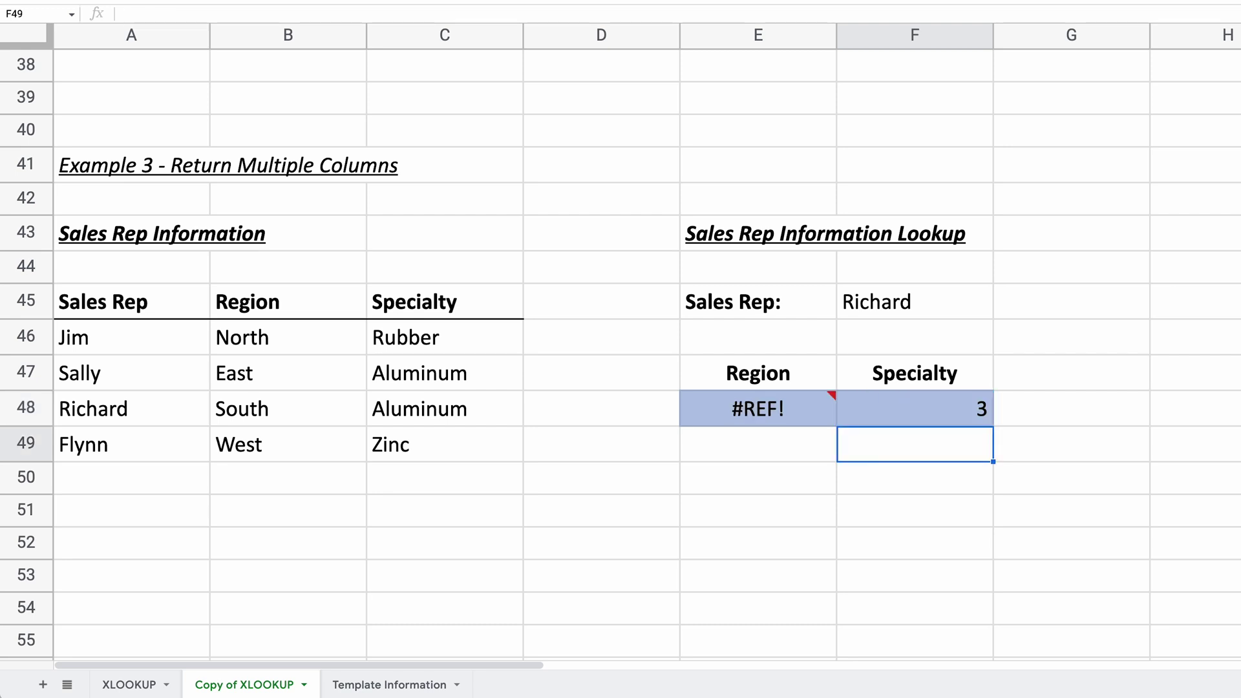
click(793, 398)
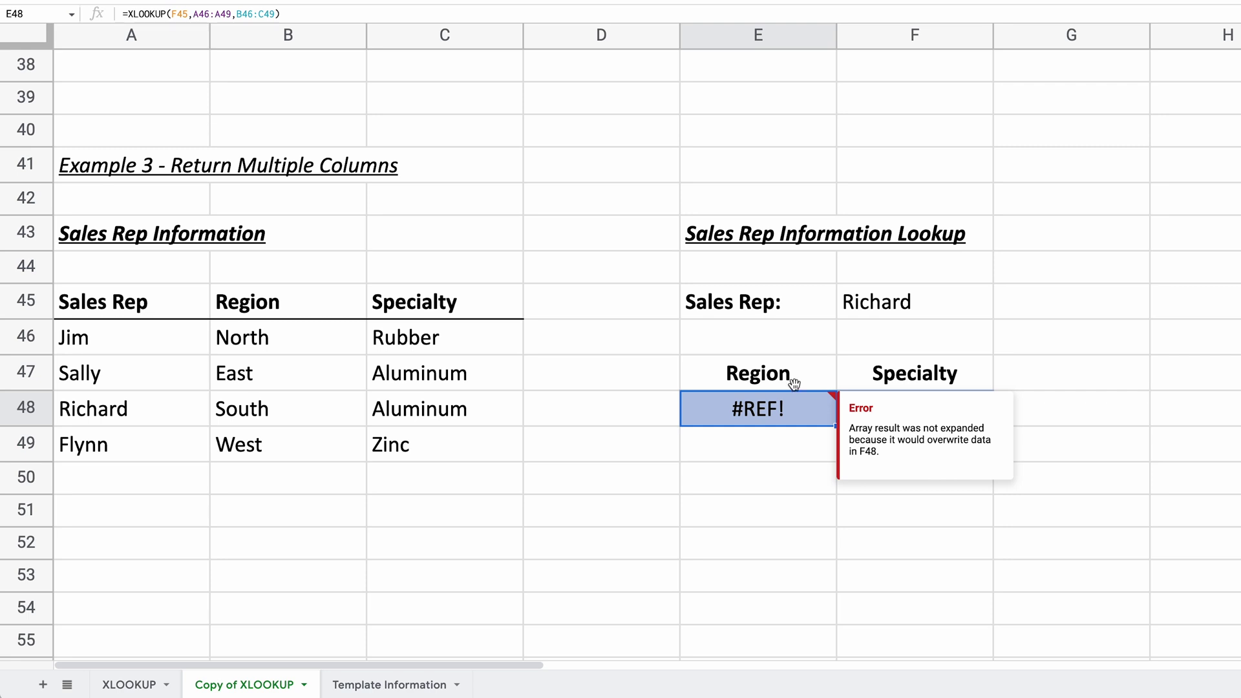
click(826, 368)
click(879, 398)
key(Delete)
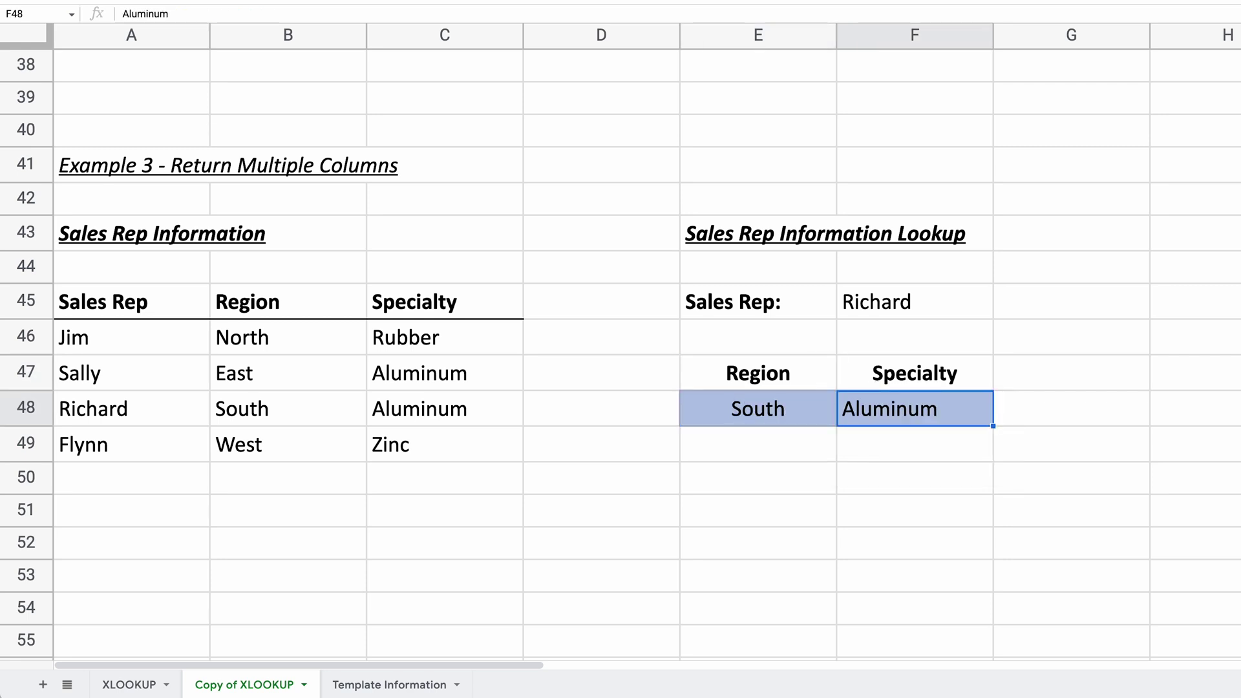
Delete Example 4's grade formula in E67, then review the 87% score and 80% B threshold.
scroll(766, 468, down, 3)
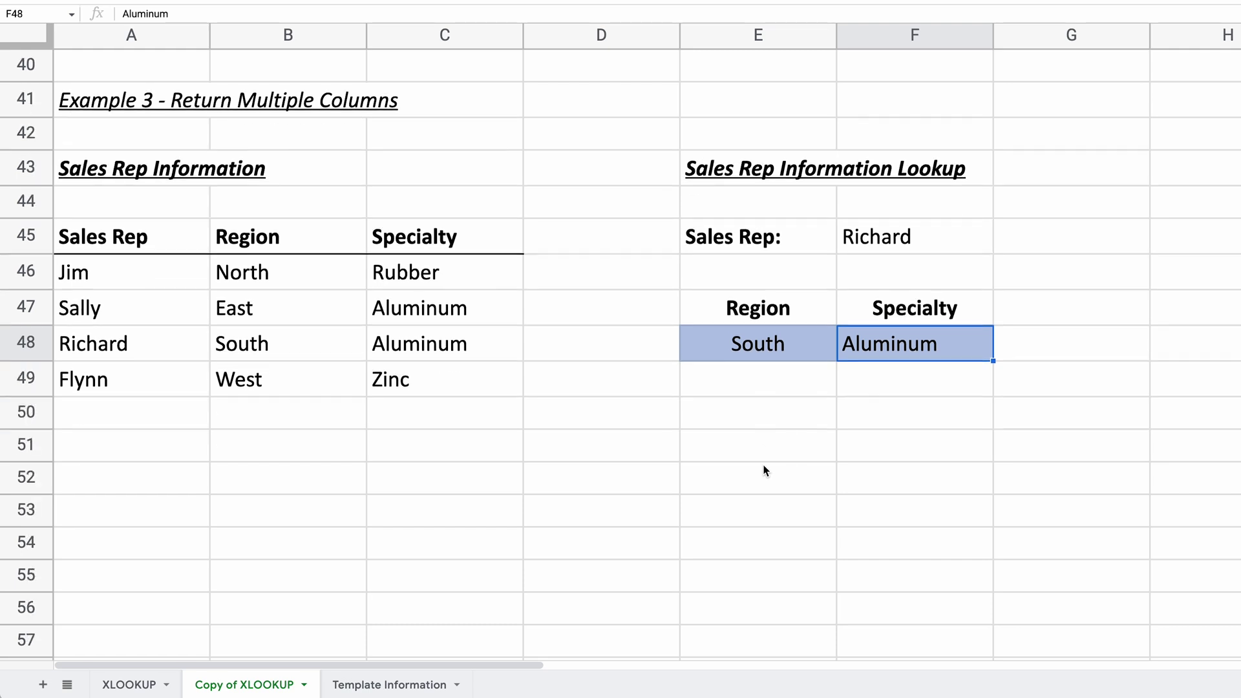
scroll(765, 470, down, 6)
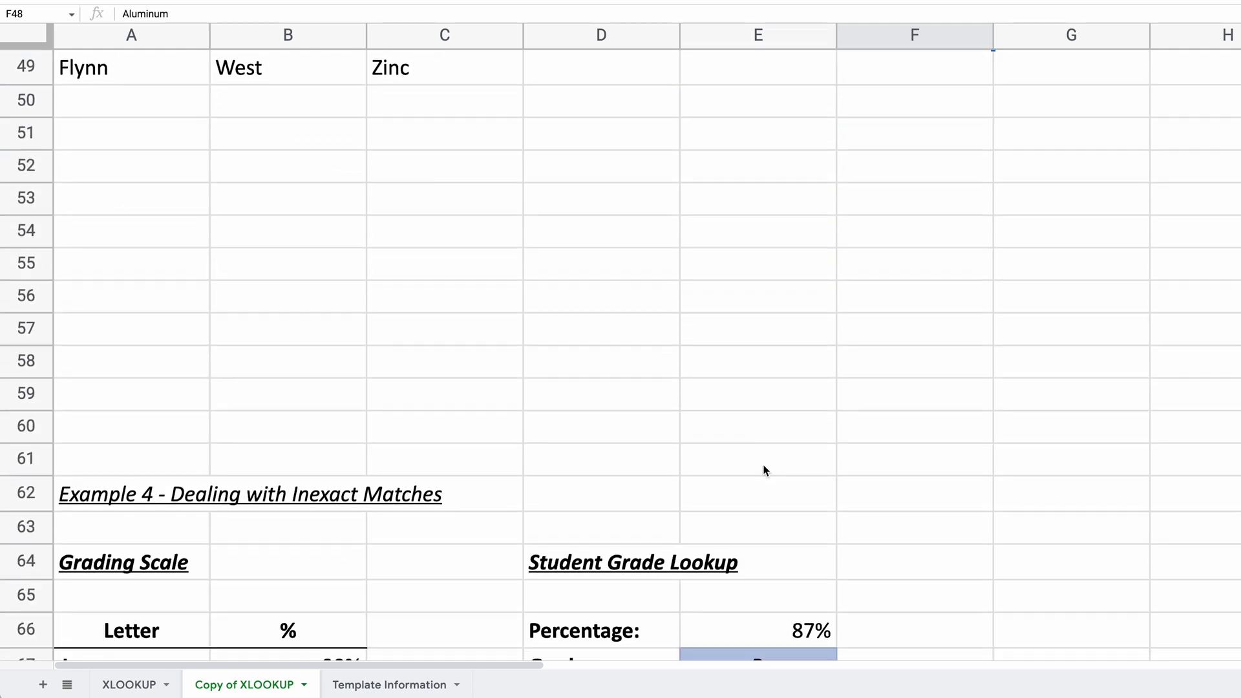
scroll(765, 470, down, 3)
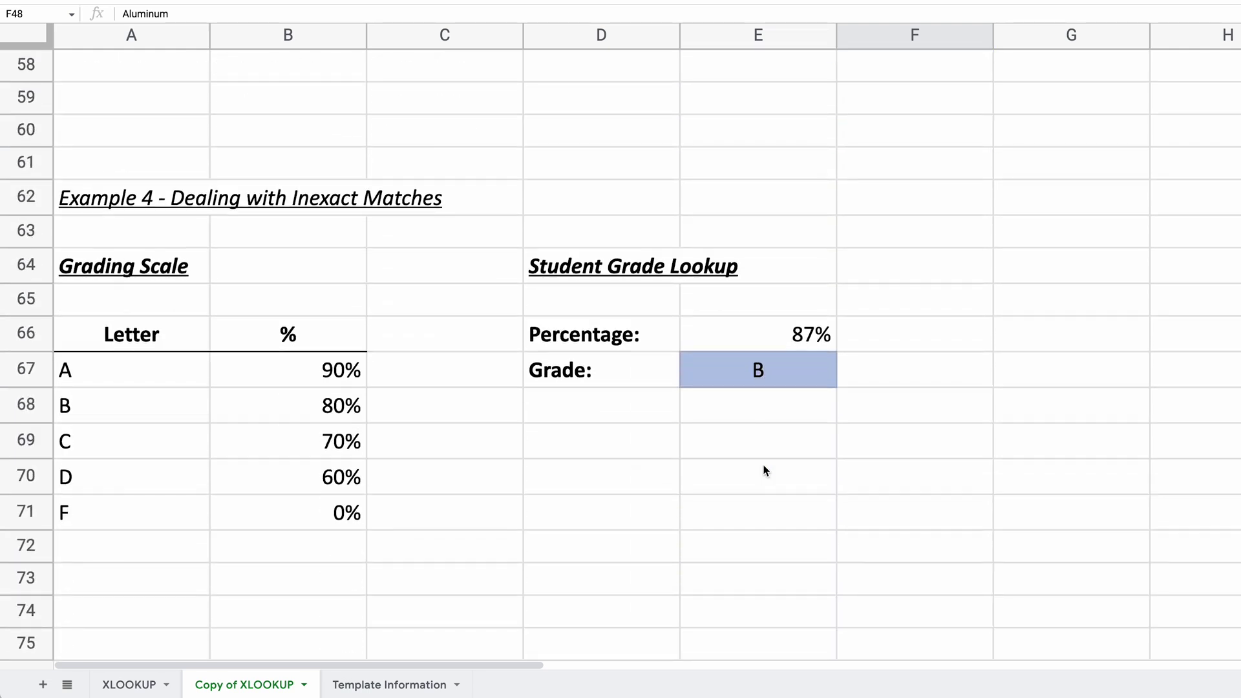
click(774, 375)
key(Delete)
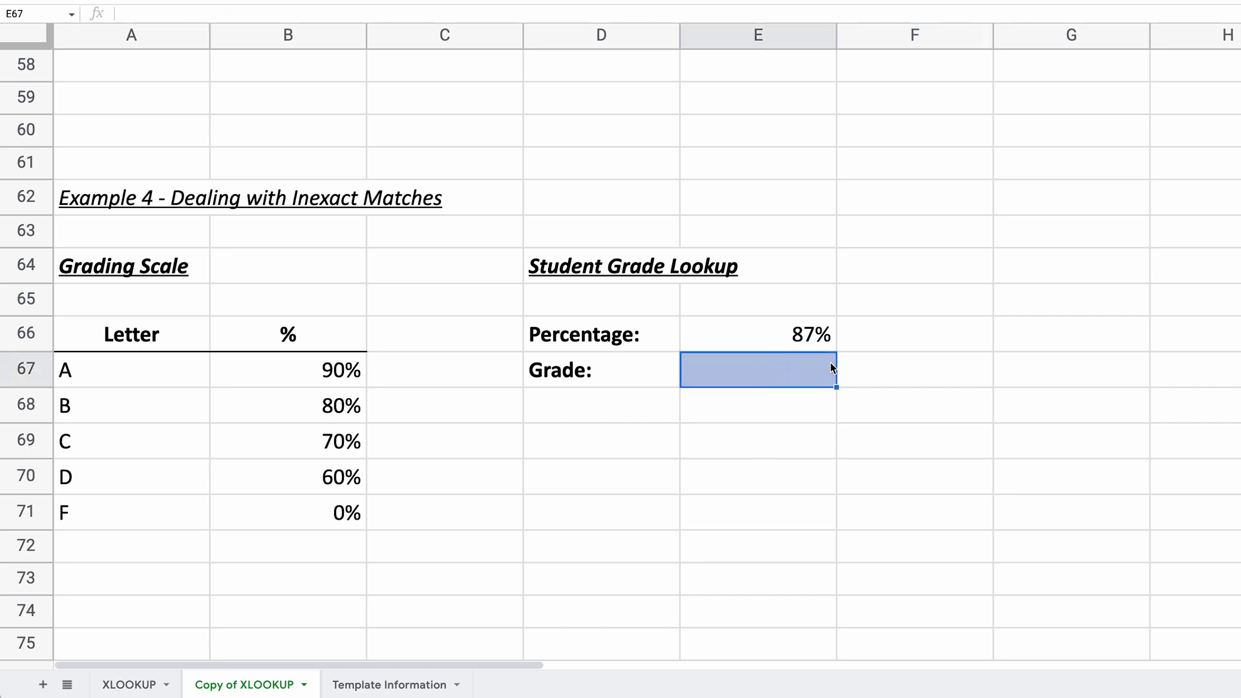
click(777, 335)
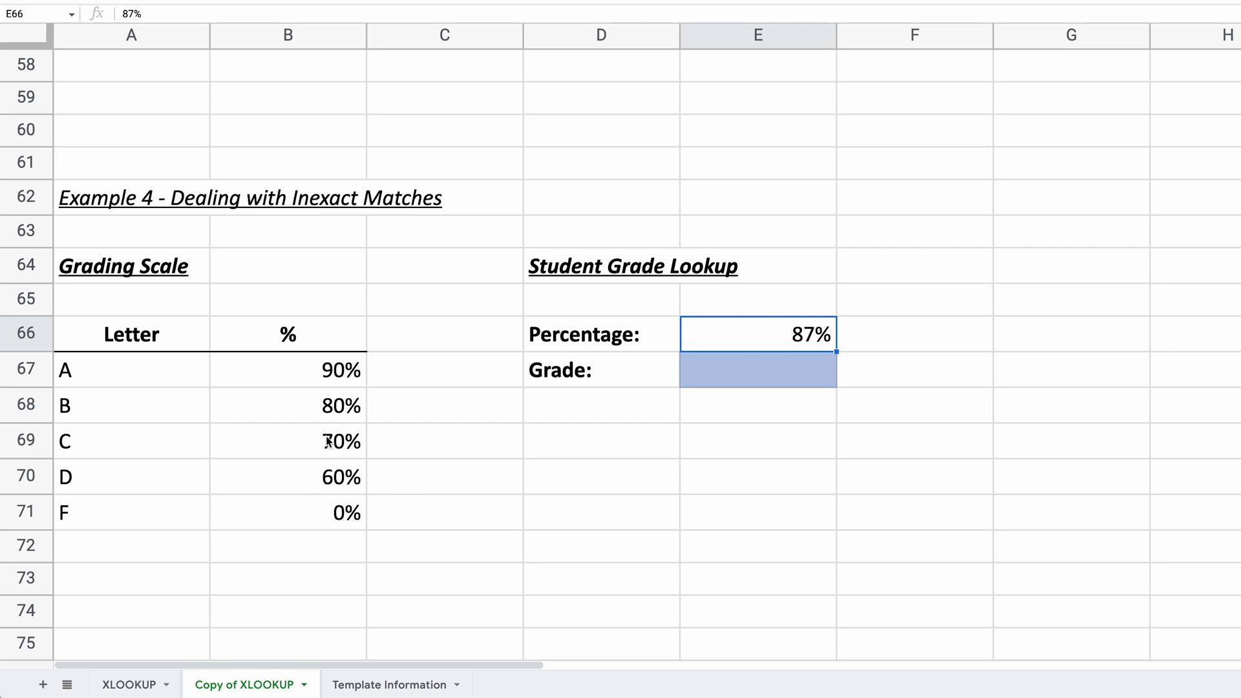
click(325, 412)
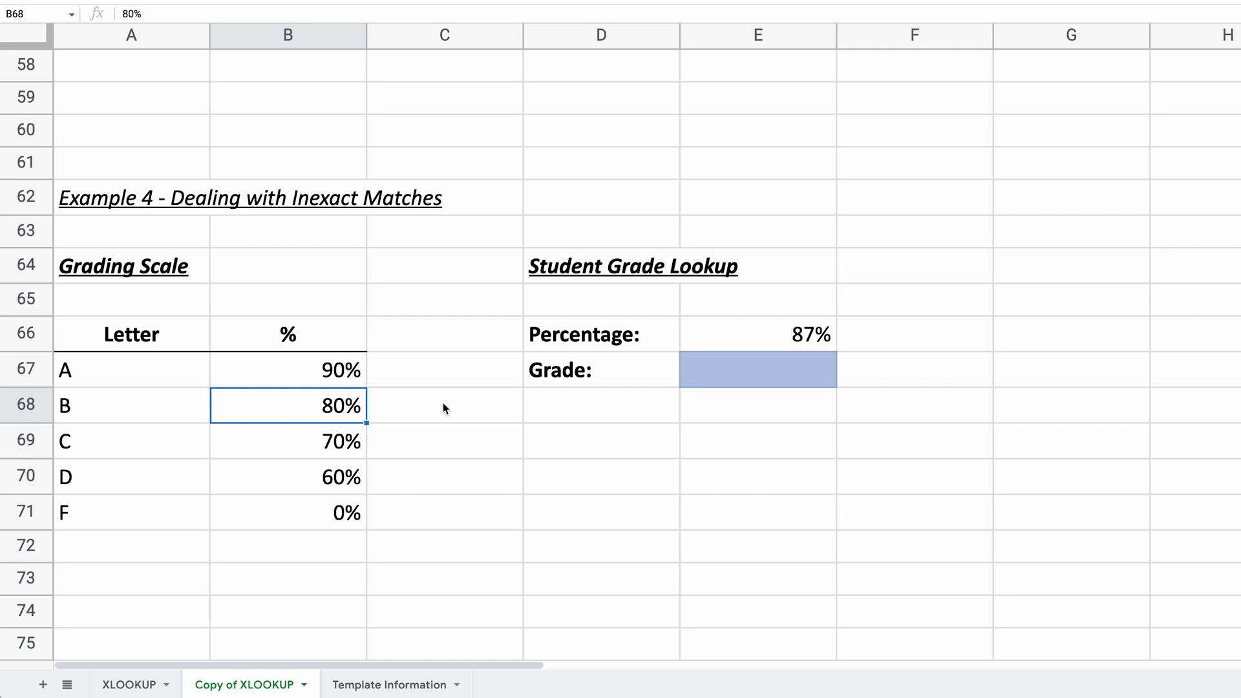
click(703, 371)
Enter =XLOOKUP(E66,B67:B71,A67:A71,,-1,1) in E67 so 87% returns grade B.
text(=)
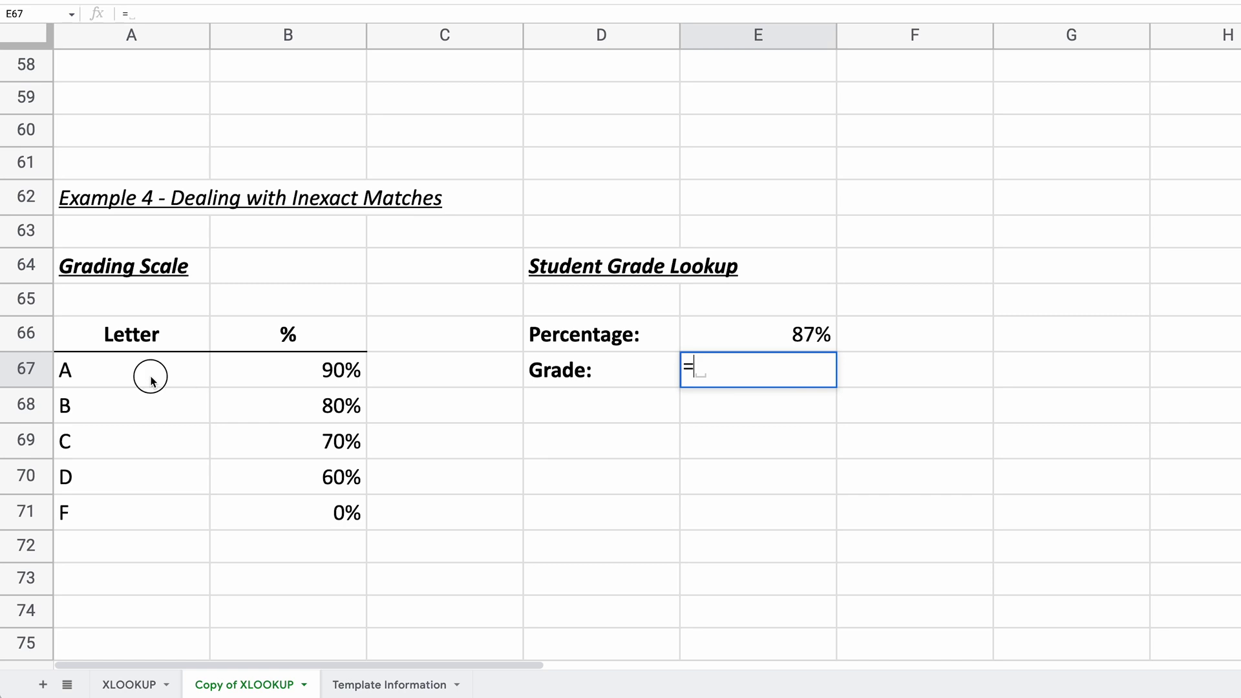
text(XLOOKUP()
click(806, 324)
text(,)
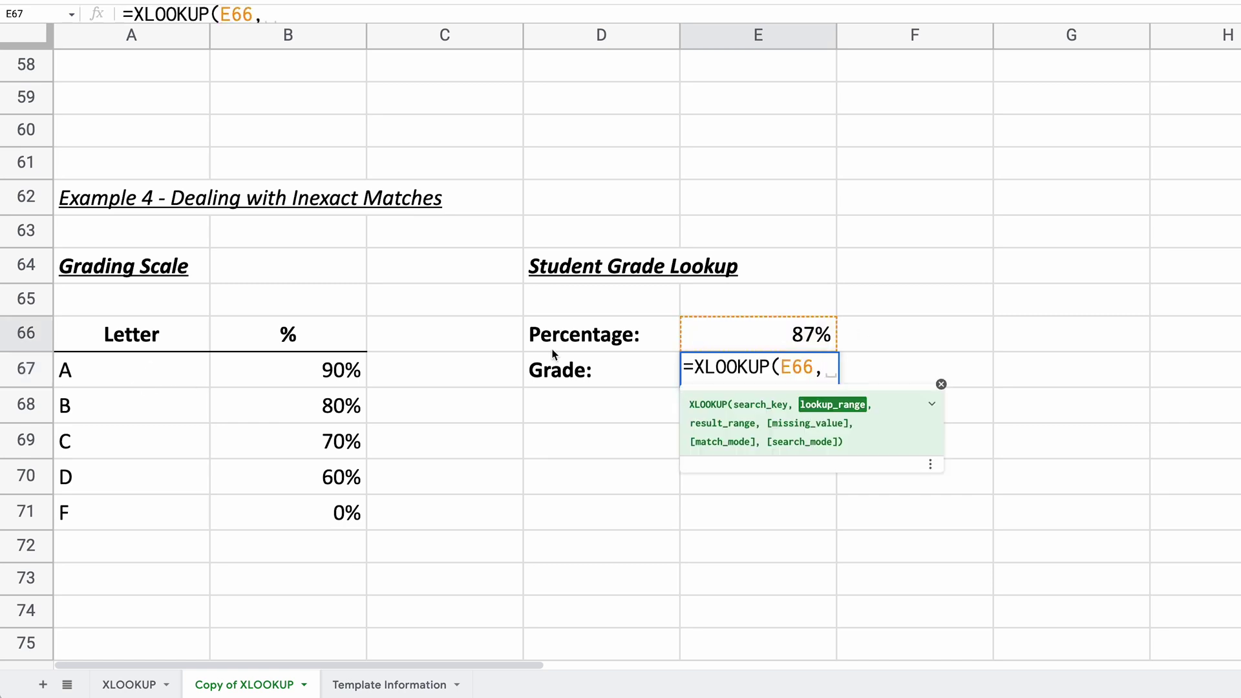
text(B,,-1,1))
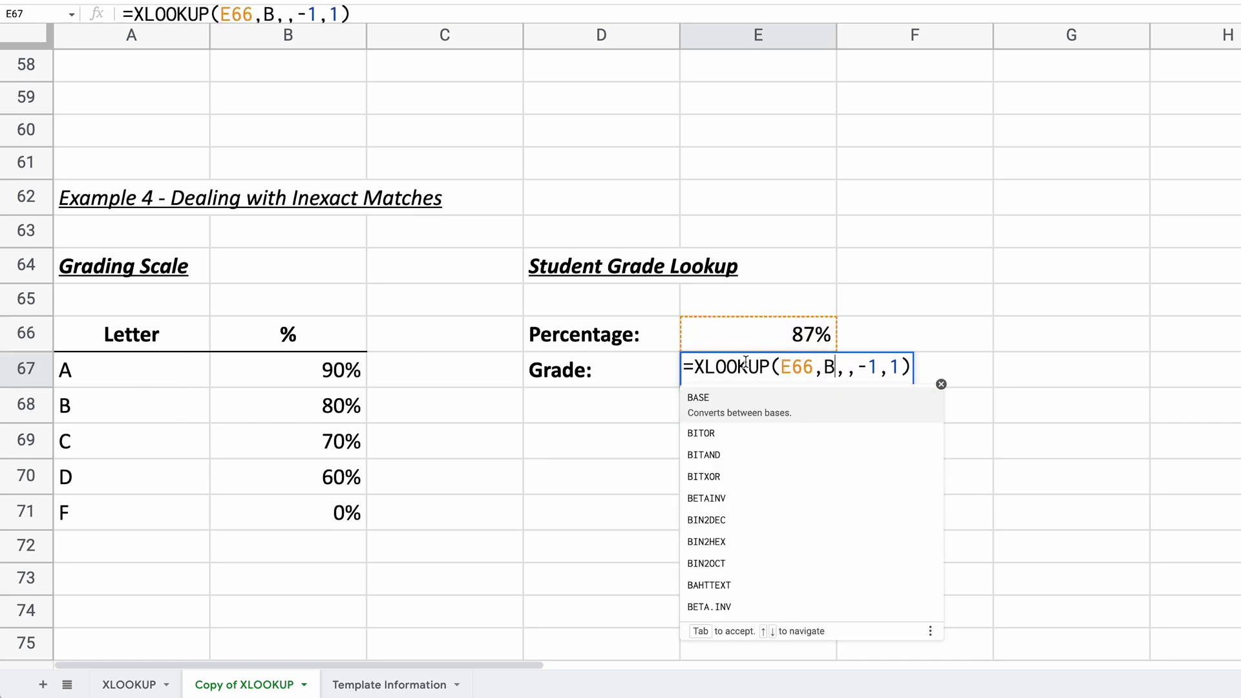
key(Left)
key(Left)
key(Left)
key(Left)
key(Left)
key(Left)
key(Left)
key(BackSpace)
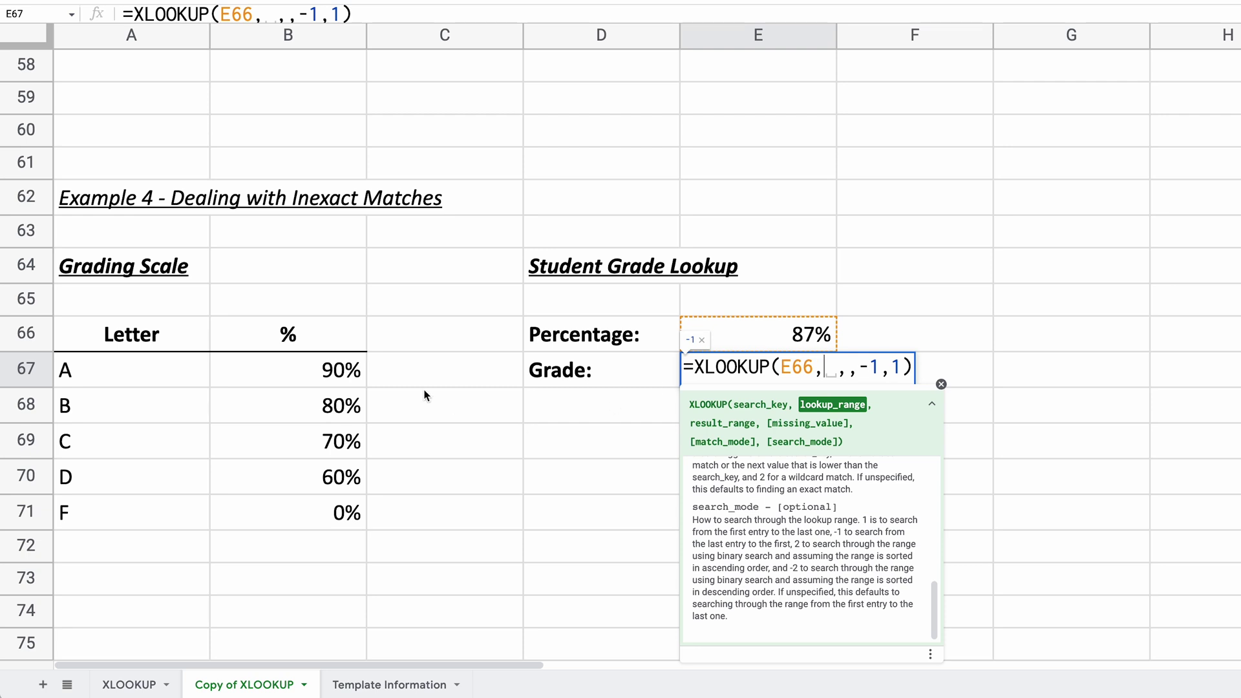
drag(351, 377, 354, 502)
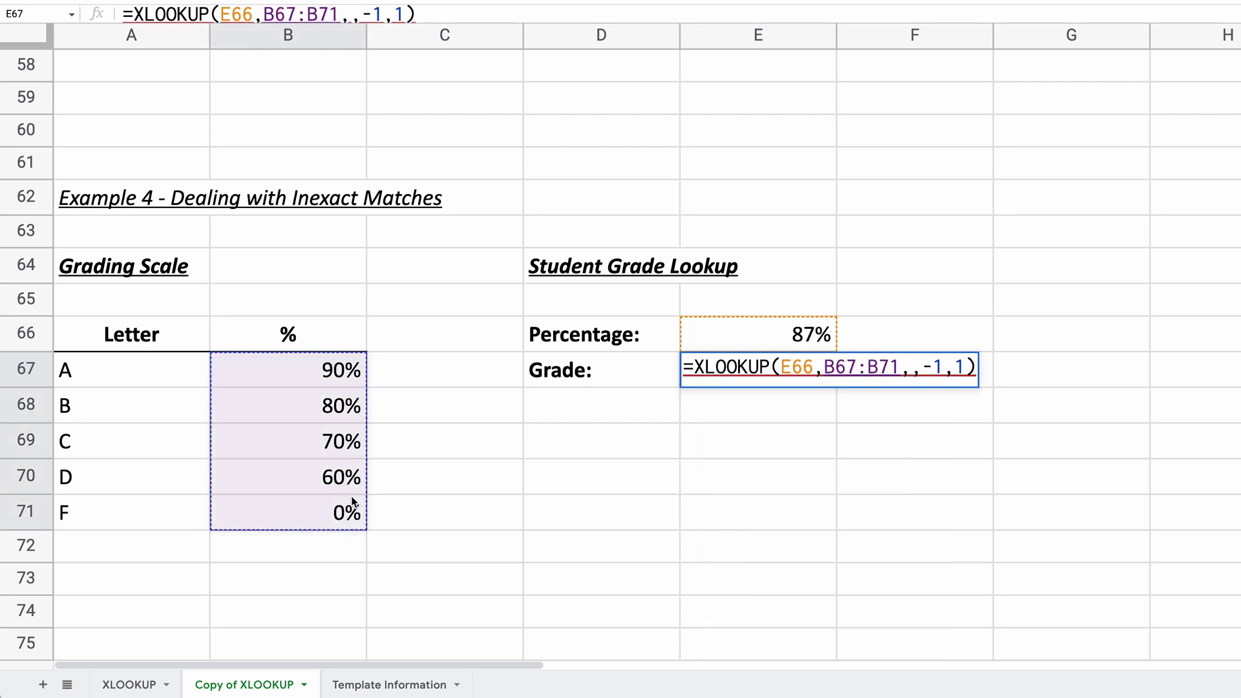
text(,)
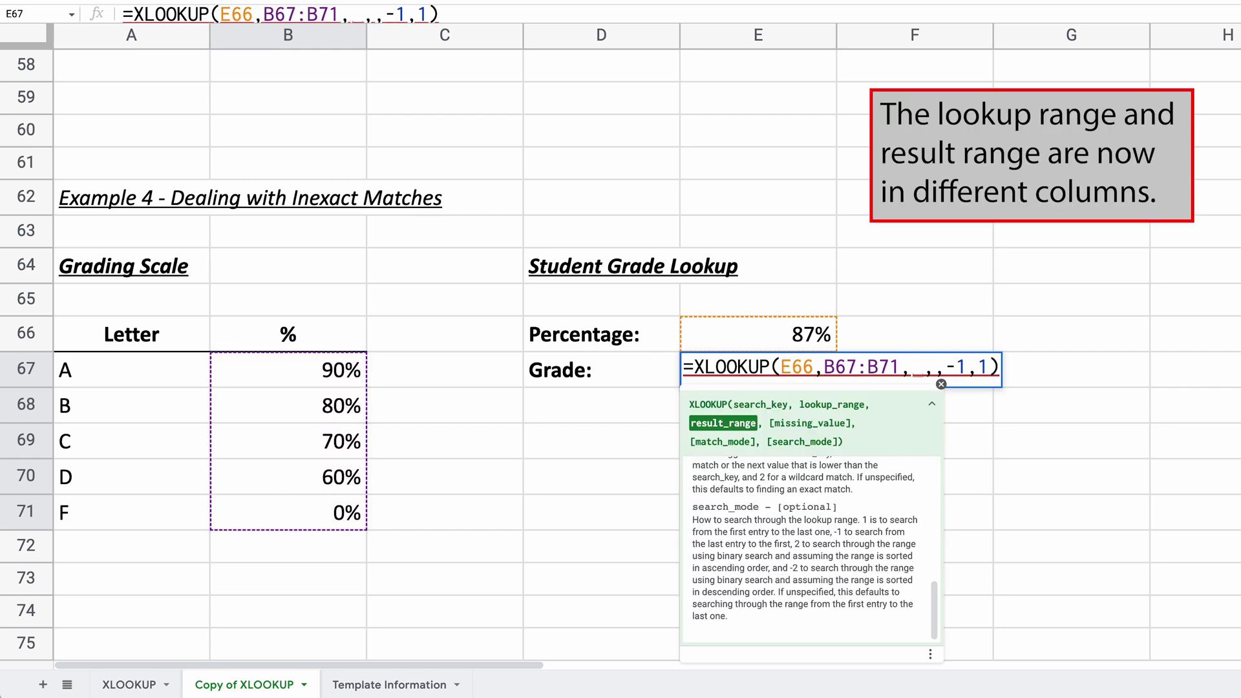
drag(128, 377, 138, 507)
text(,)
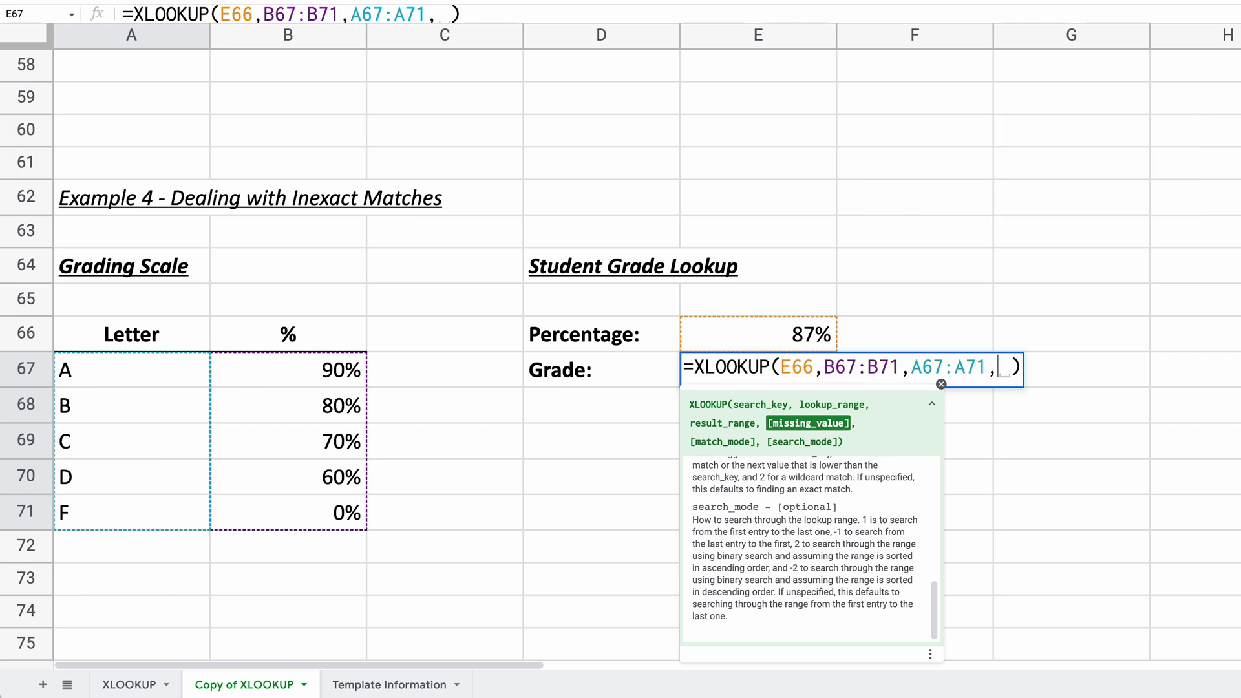
text(,)
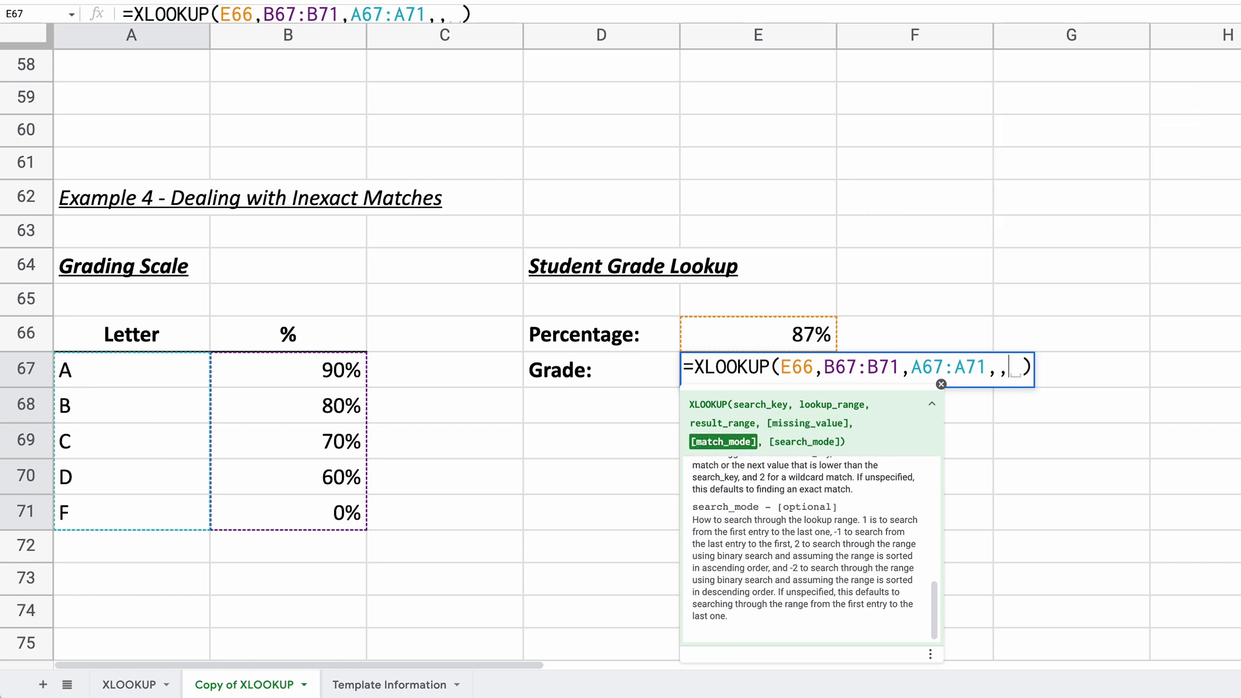
text(-1)
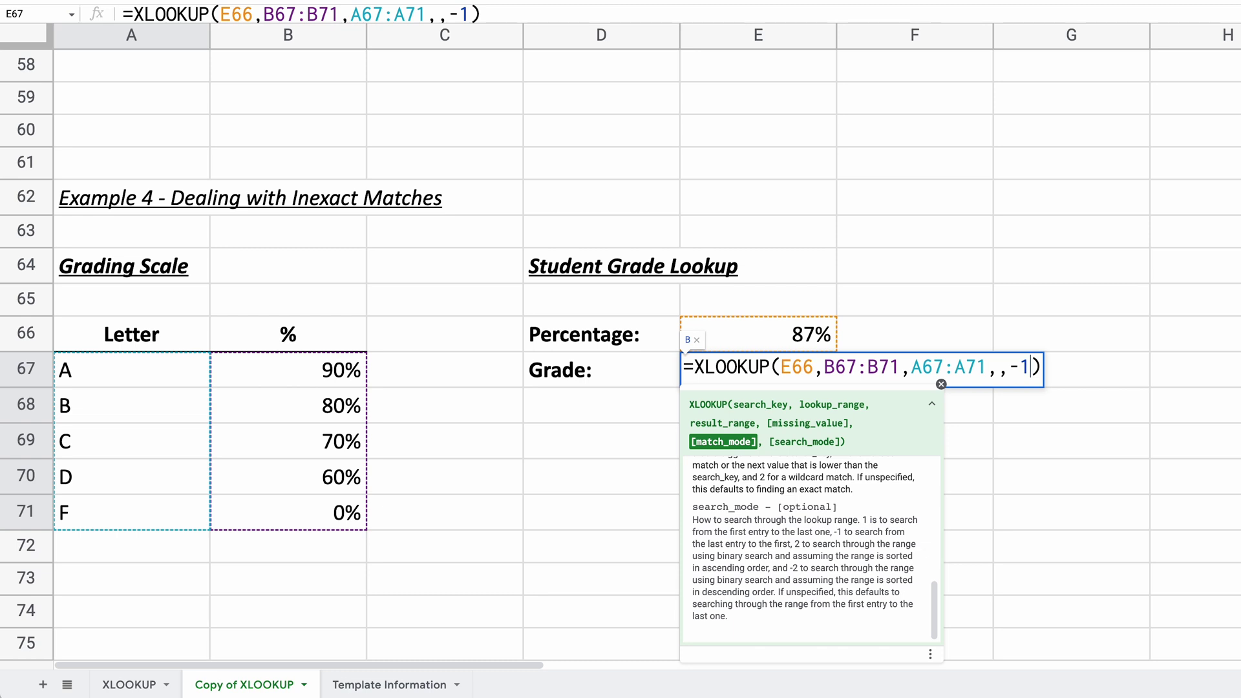
text(,1)
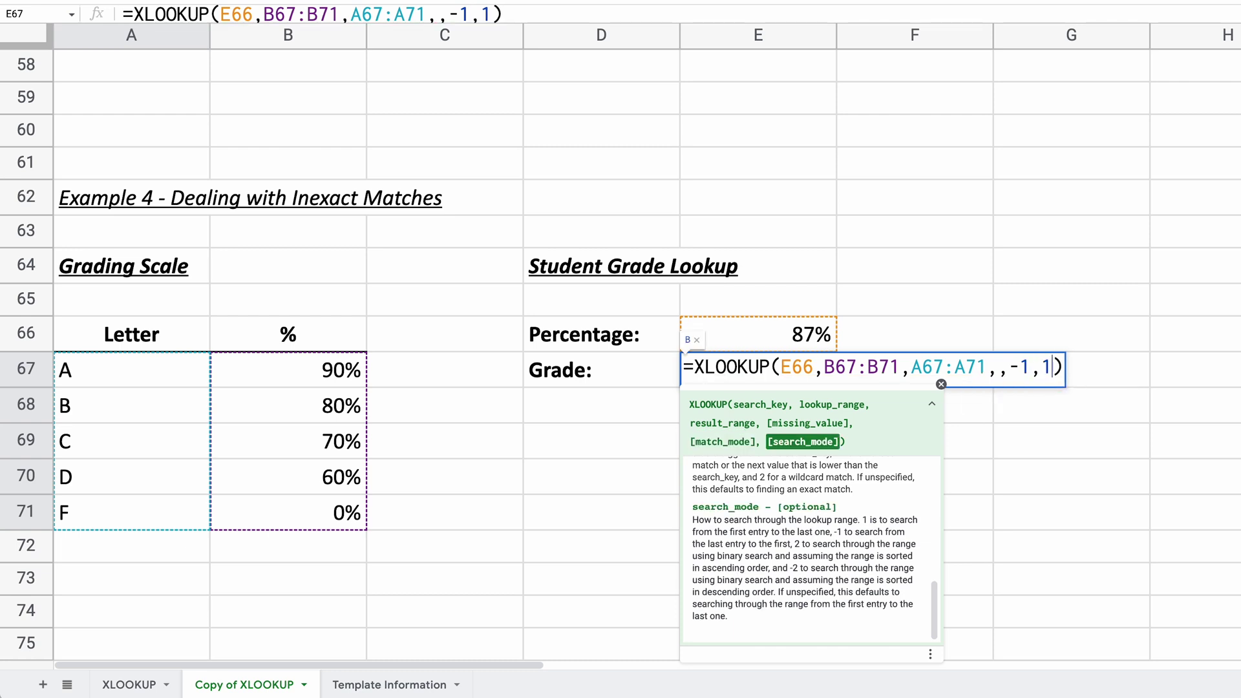
key(Return)
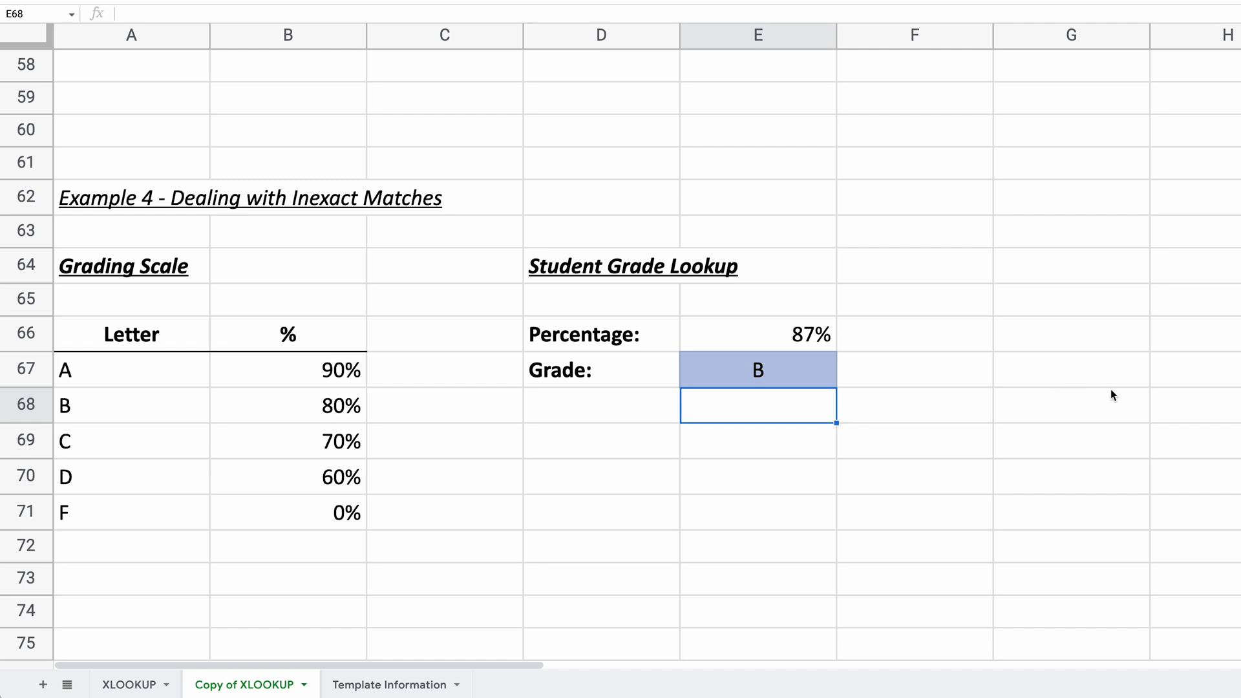
Inspect E89's formula and its -1 search-order argument, then compare with the first-listed score, 78.
scroll(1130, 386, down, 5)
scroll(1131, 381, down, 5)
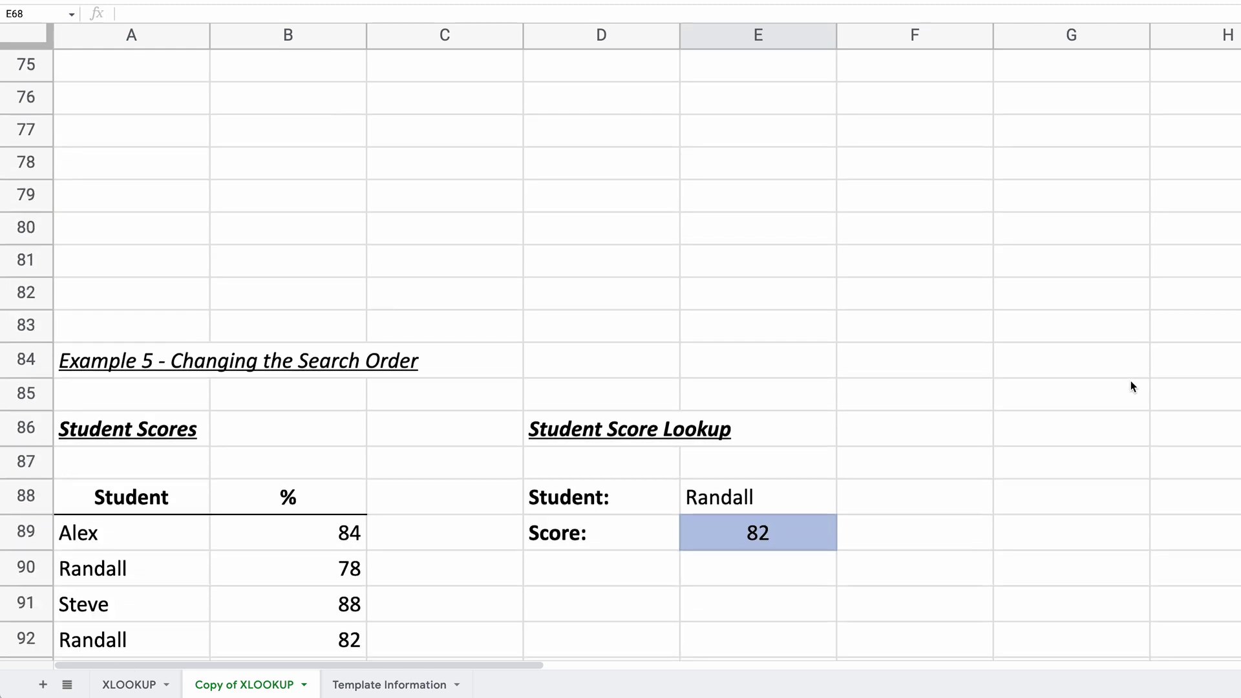
click(797, 418)
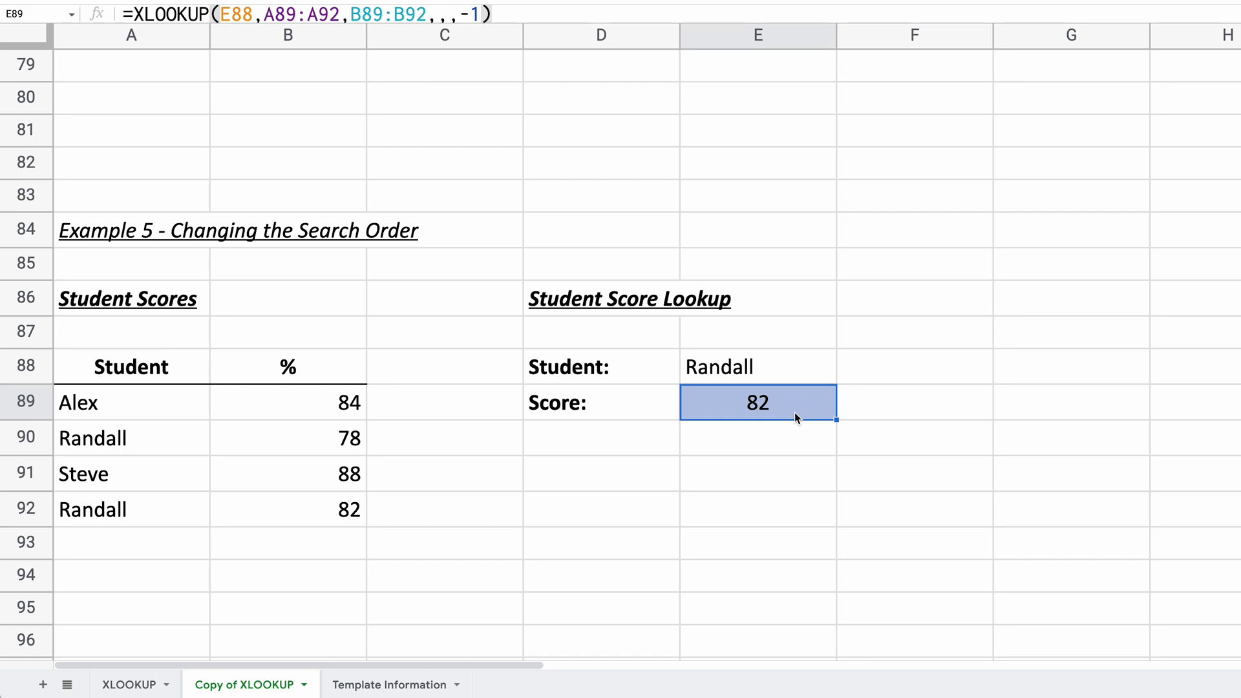
double_click(794, 412)
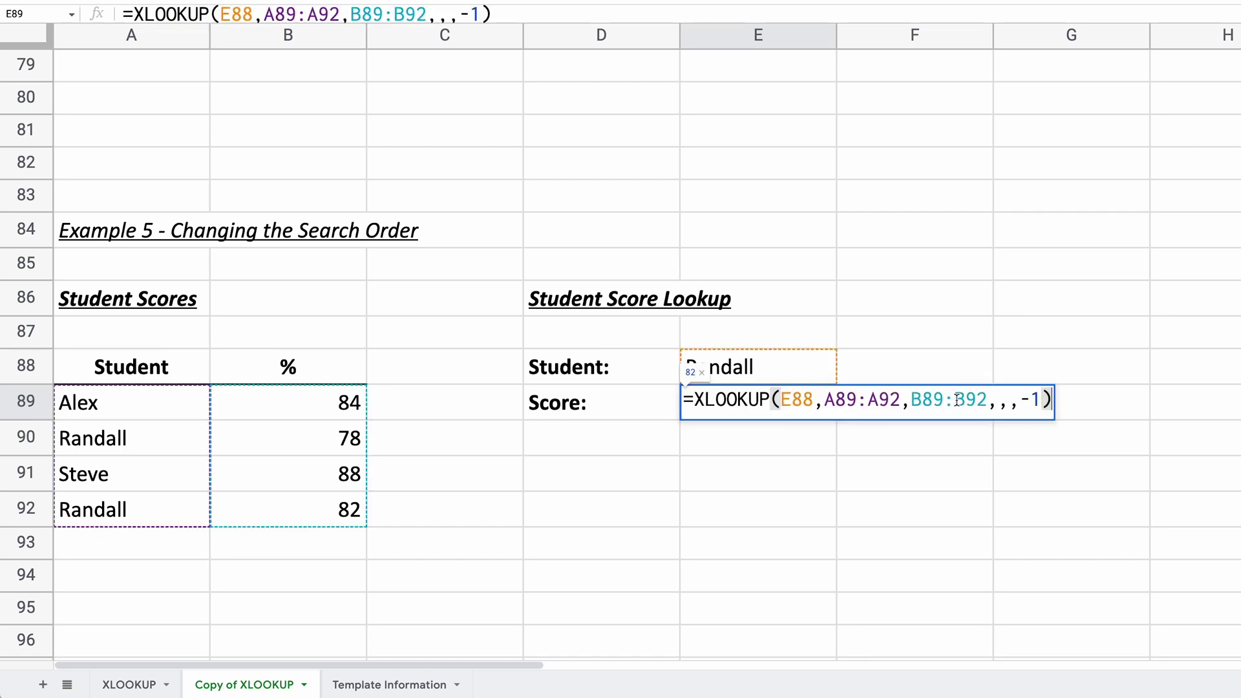
click(1029, 400)
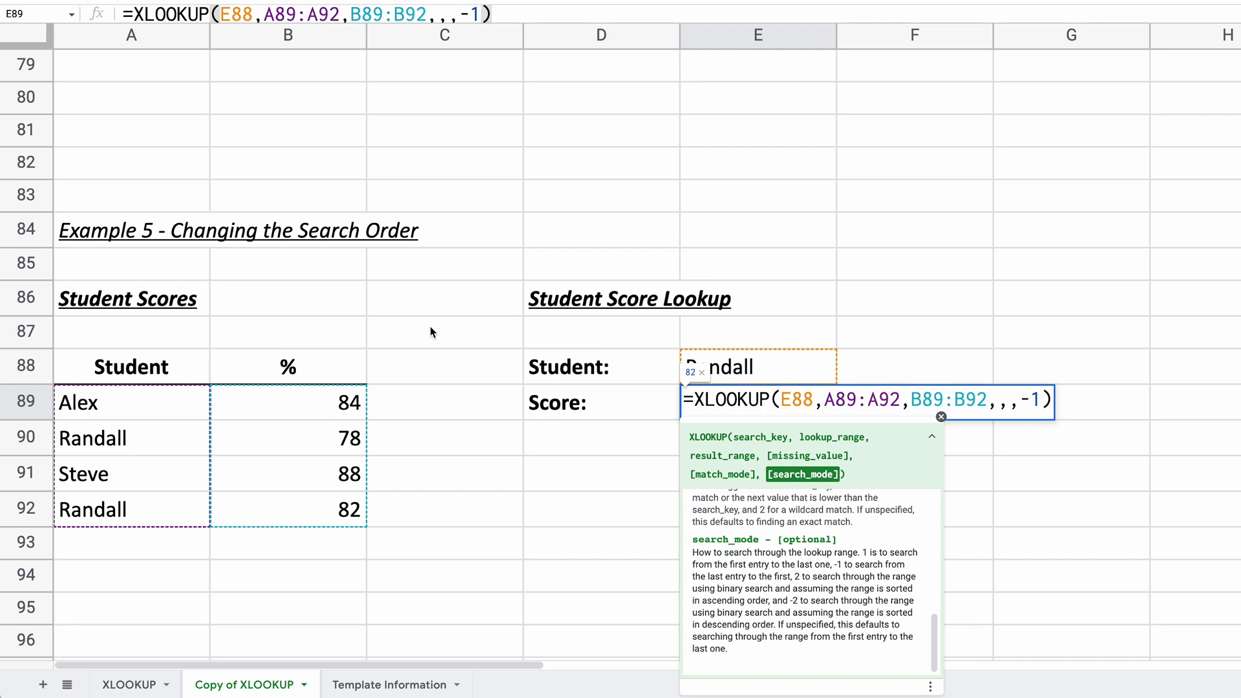
key(Escape)
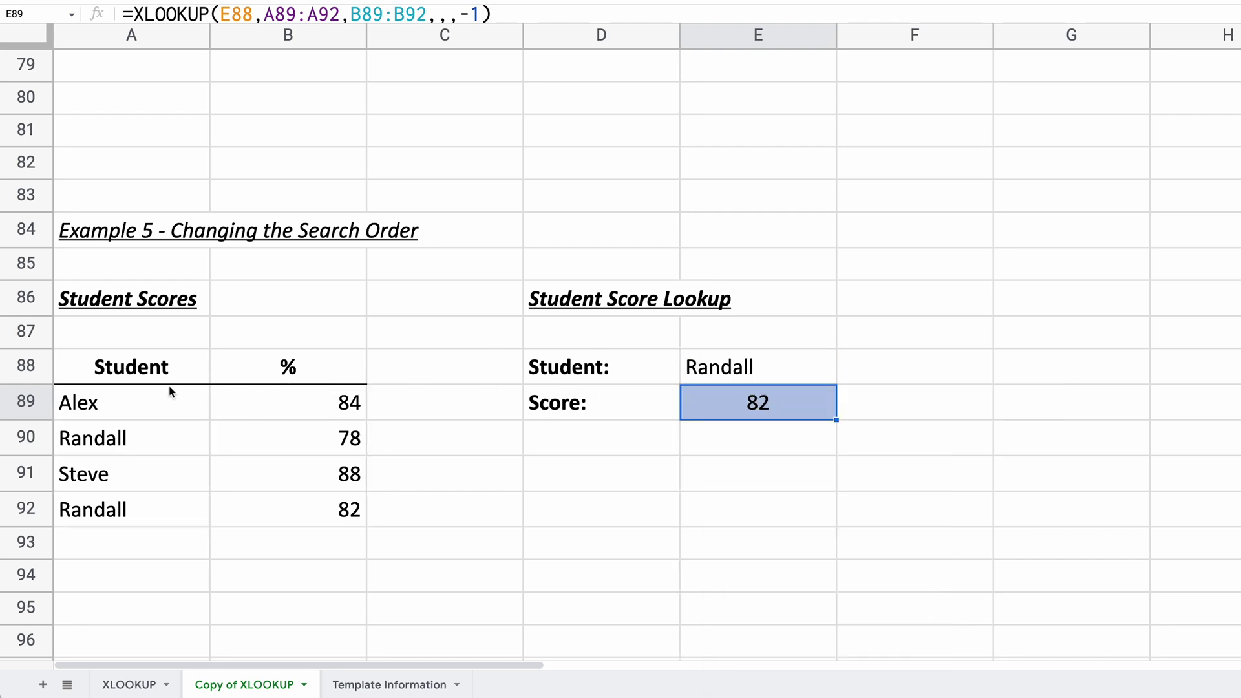
click(296, 433)
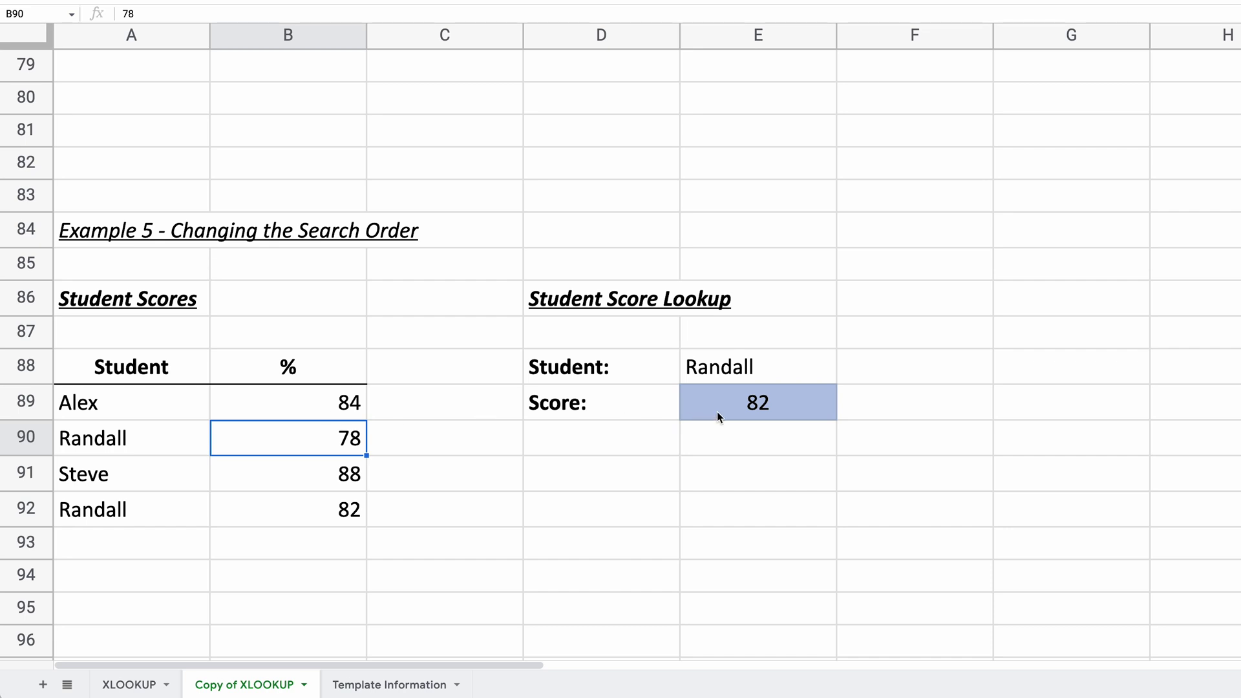
Change E89's final argument from -1 to 1 so the score shows 78.
double_click(736, 402)
click(1031, 400)
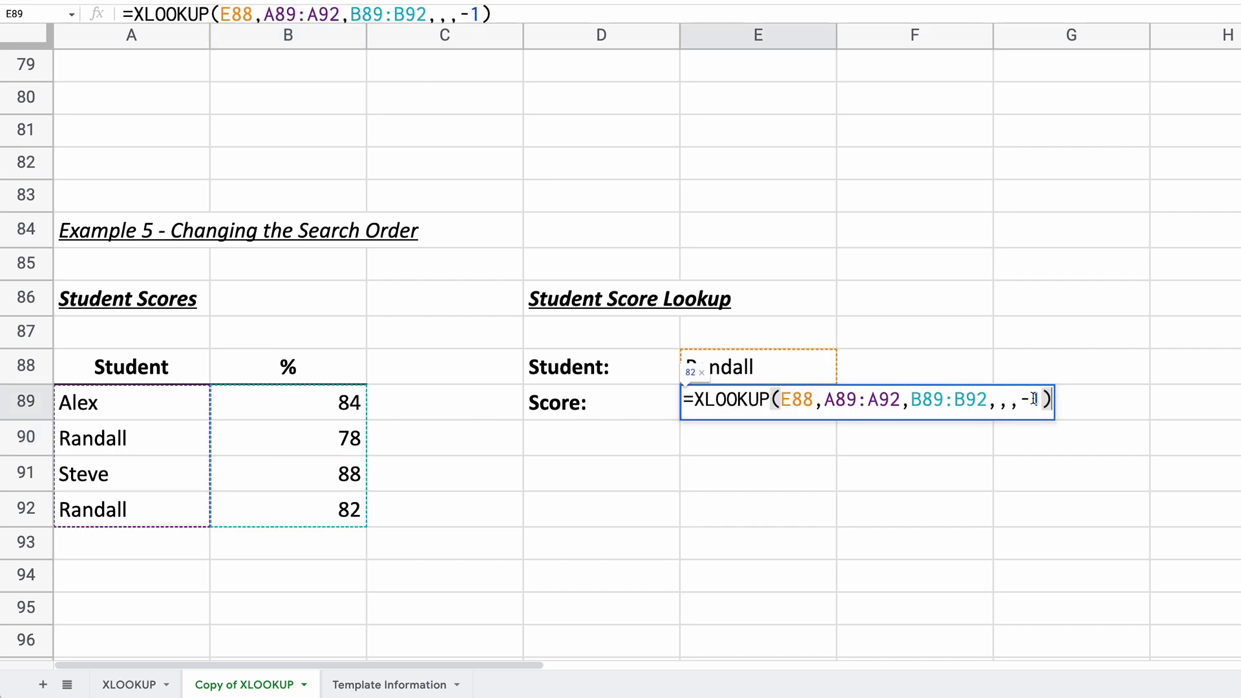
key(BackSpace)
key(Return)
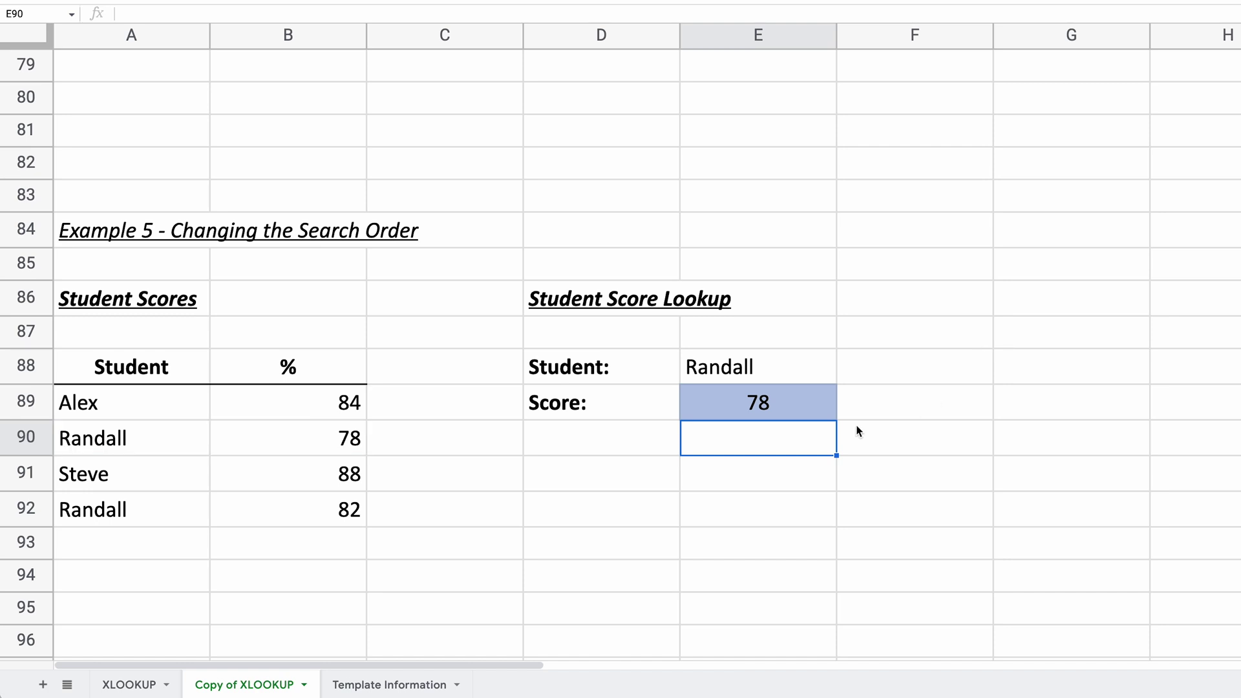
Restore E89's final search-order argument to -1 so the score returns 82.
click(781, 414)
double_click(781, 412)
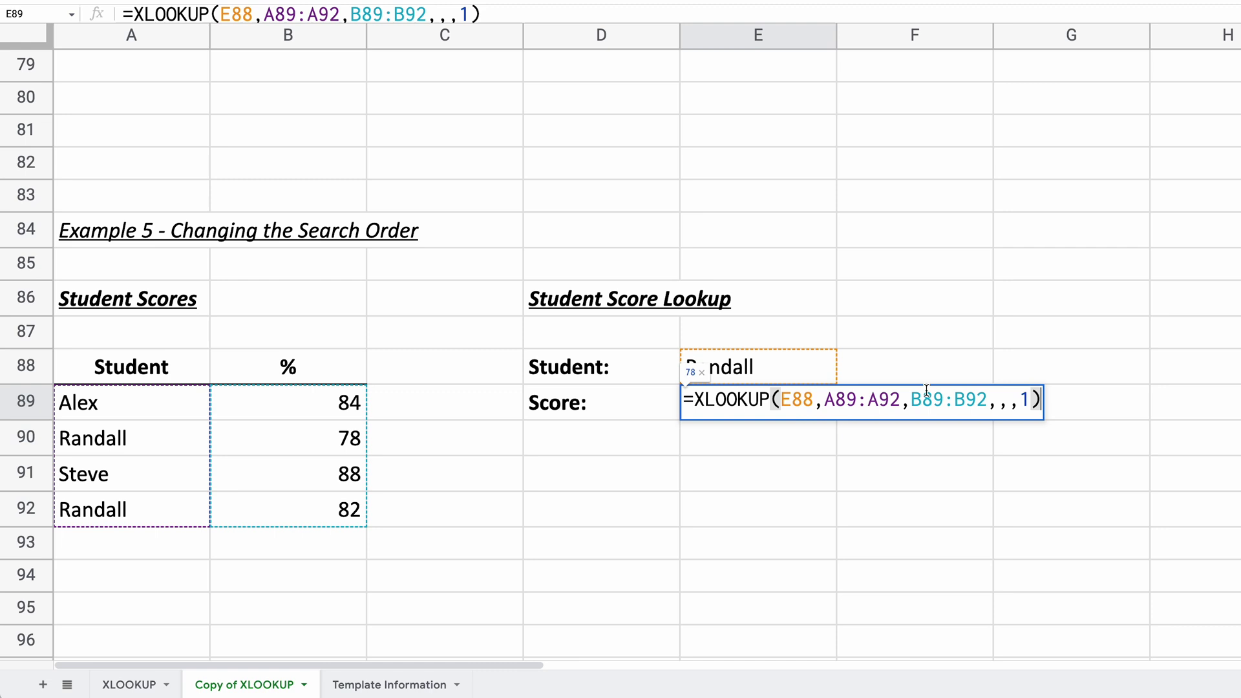
double_click(1025, 400)
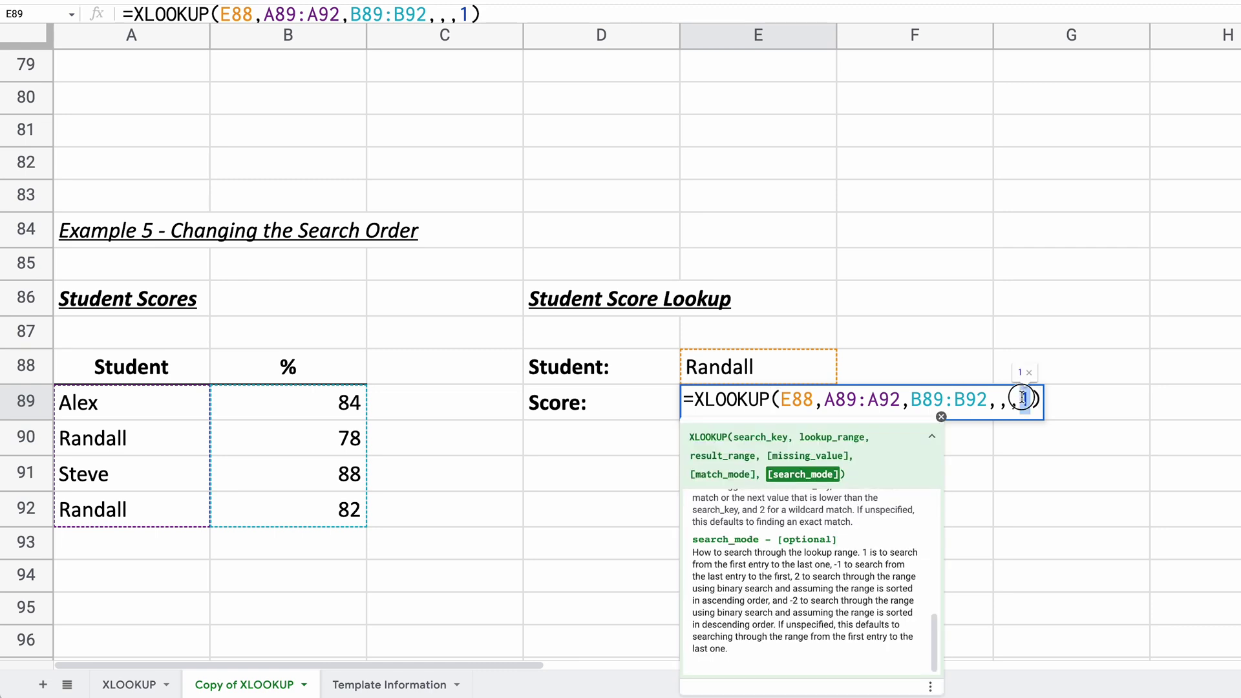
click(1020, 395)
text(-)
key(Return)
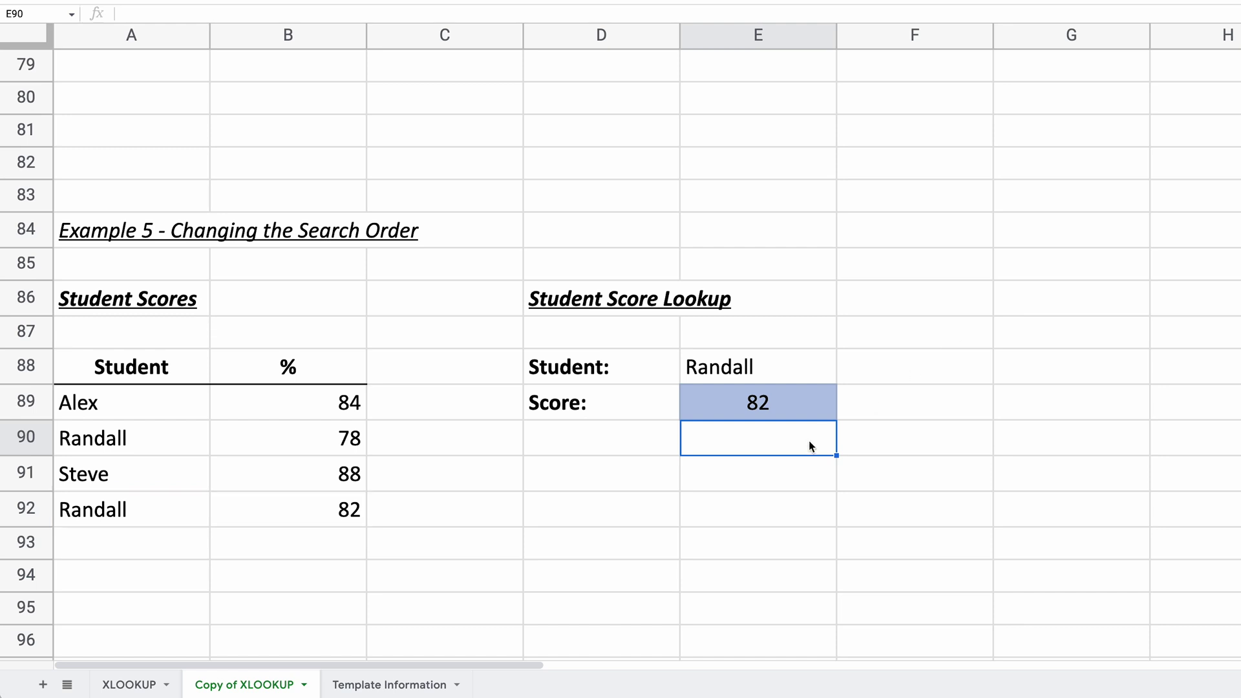
Compare the two rows for the same student (78 and 82) against E89's -1 search order.
click(271, 449)
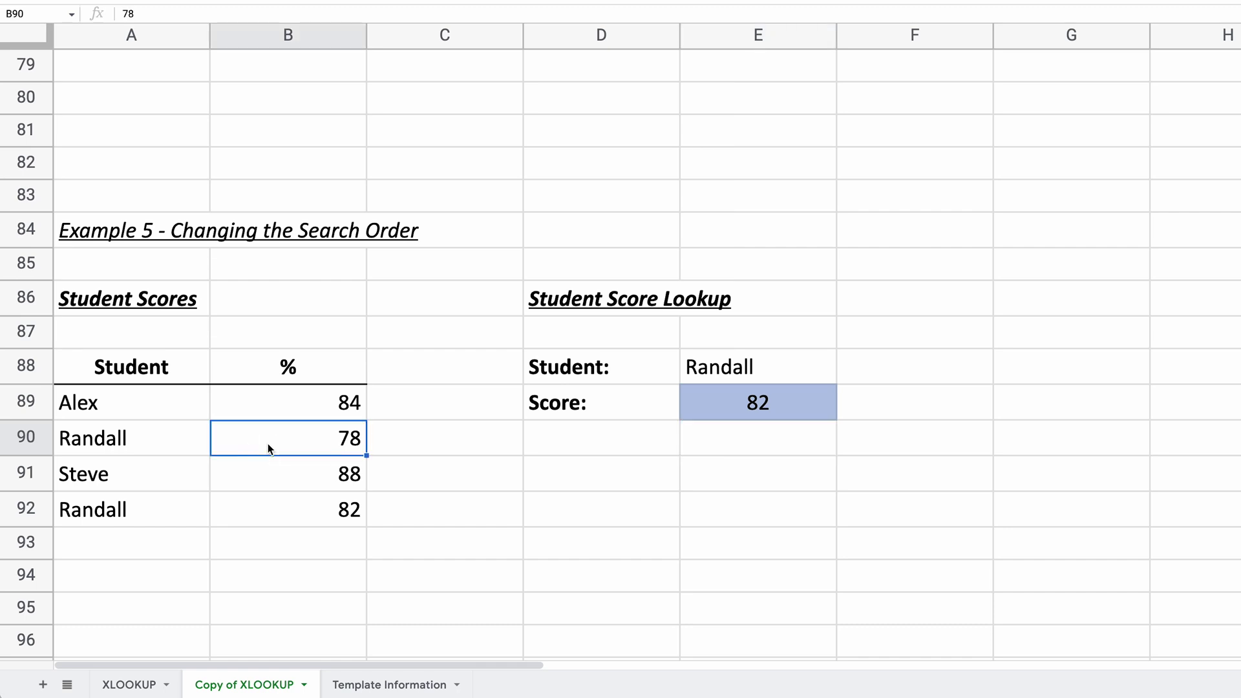
click(193, 478)
click(192, 499)
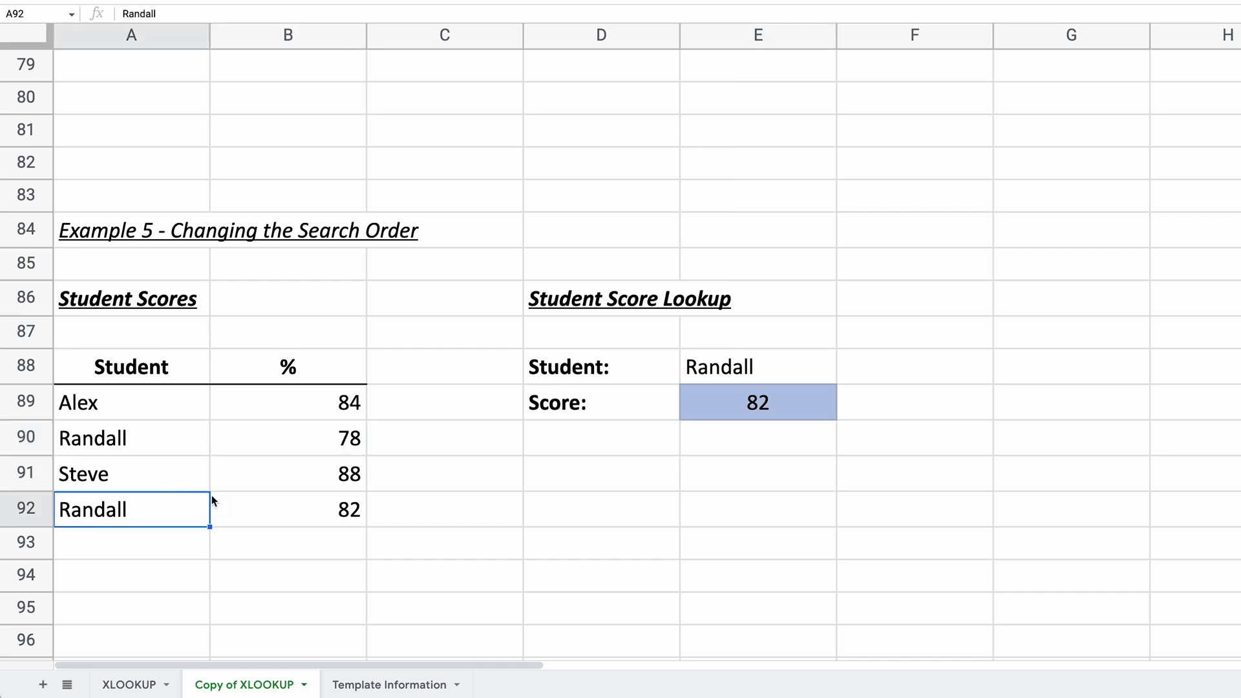
double_click(690, 406)
click(1029, 392)
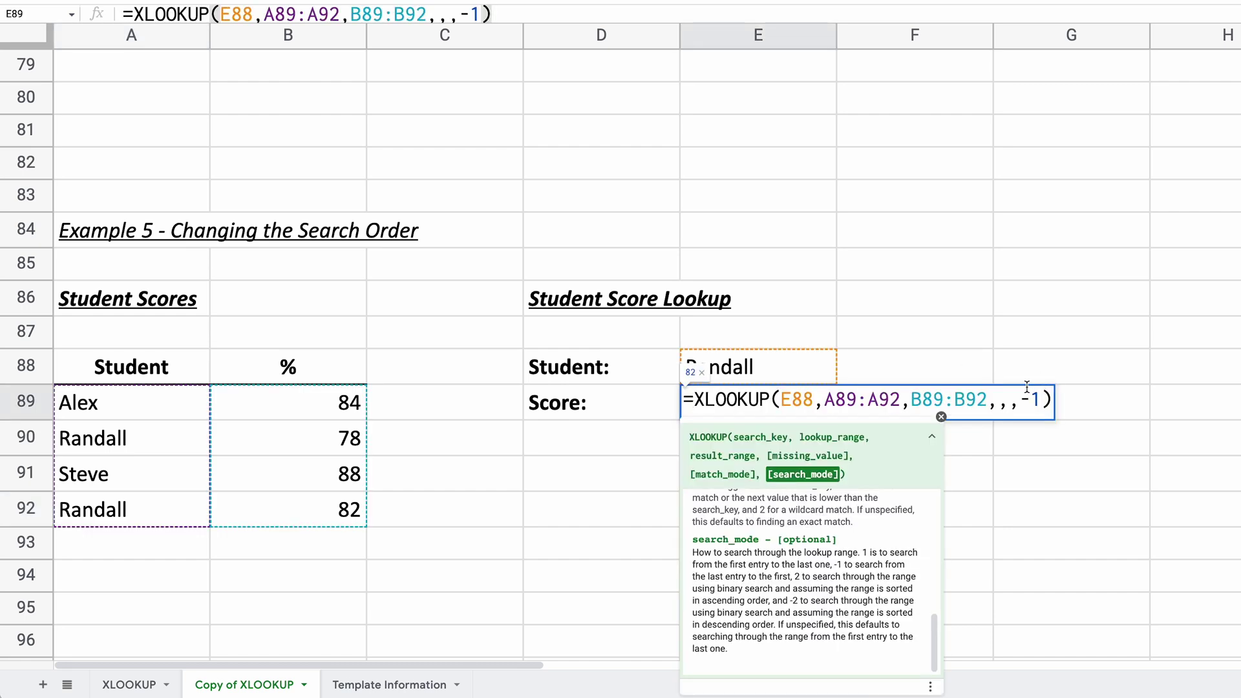